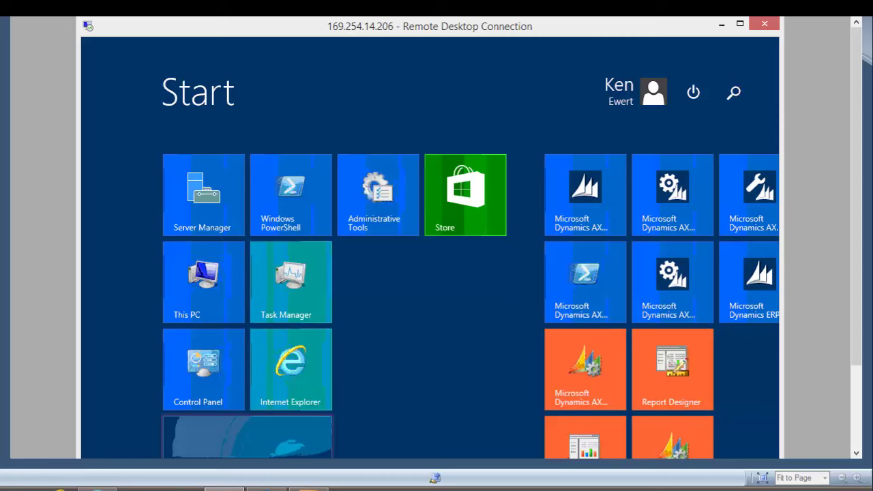
Search the Windows Store for "dynamics ax" and open the Microsoft Dynamics Business Analyzer app page
{"action": "left_click", "coordinate": [465, 208]}
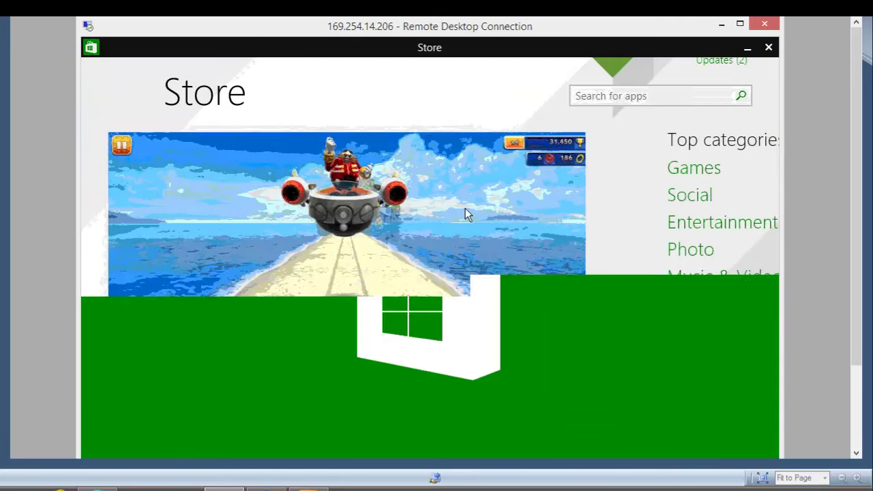
{"action": "left_click", "coordinate": [671, 96]}
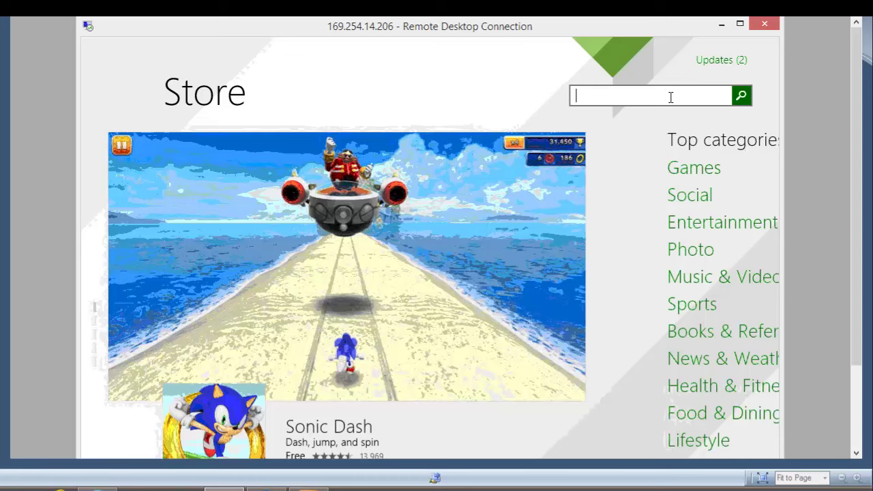
{"action": "type", "text": "sub"}
{"action": "key", "text": "BackSpace"}
{"action": "key", "text": "BackSpace"}
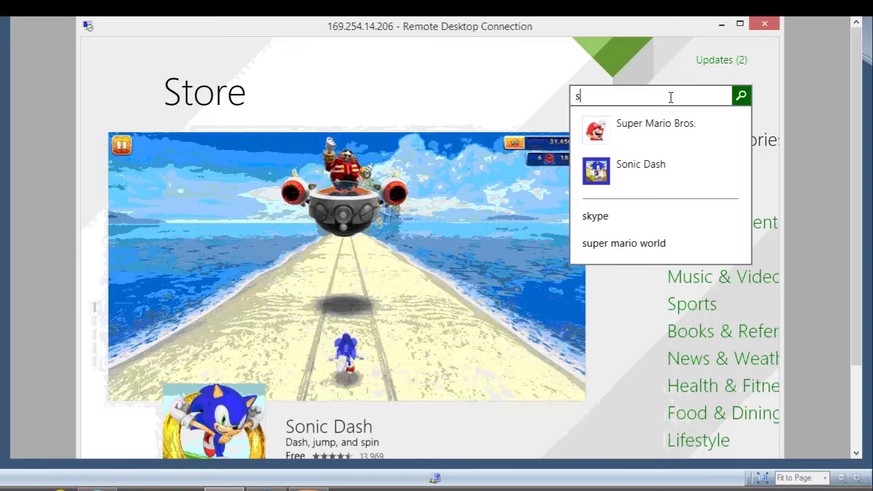
{"action": "key", "text": "BackSpace"}
{"action": "type", "text": "dynam"}
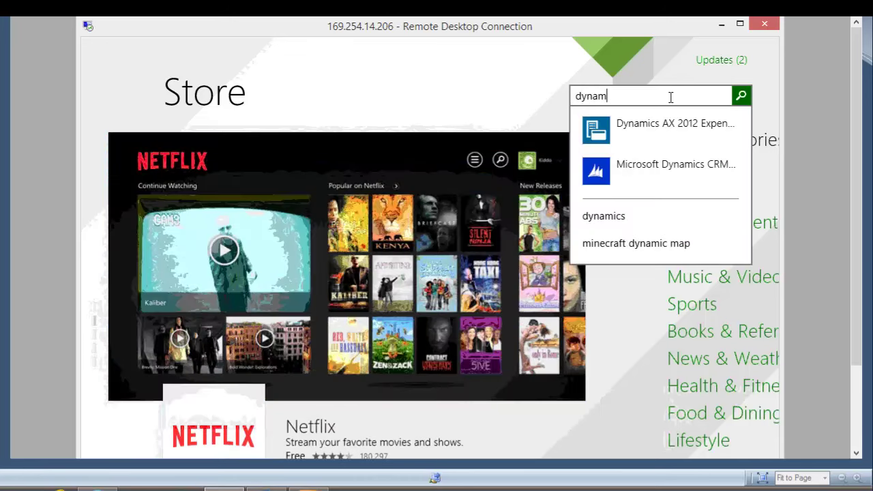
{"action": "type", "text": "ics ax"}
{"action": "key", "text": "Return"}
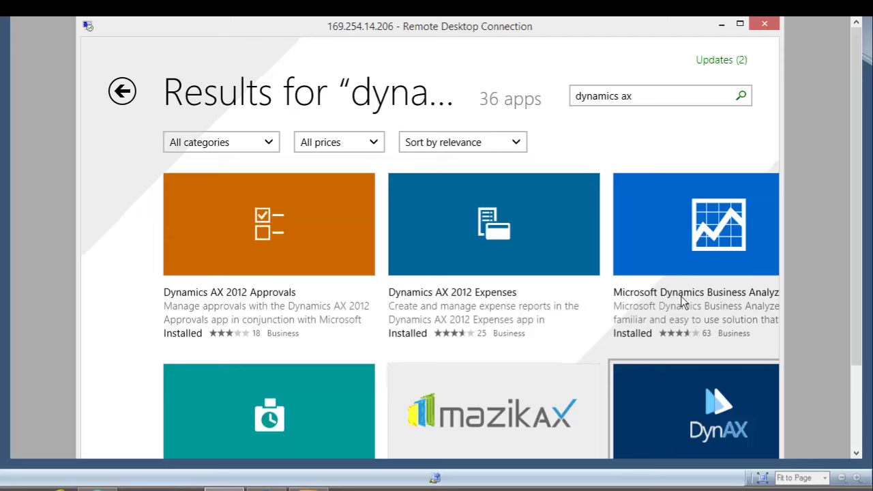
{"action": "left_click", "coordinate": [701, 239]}
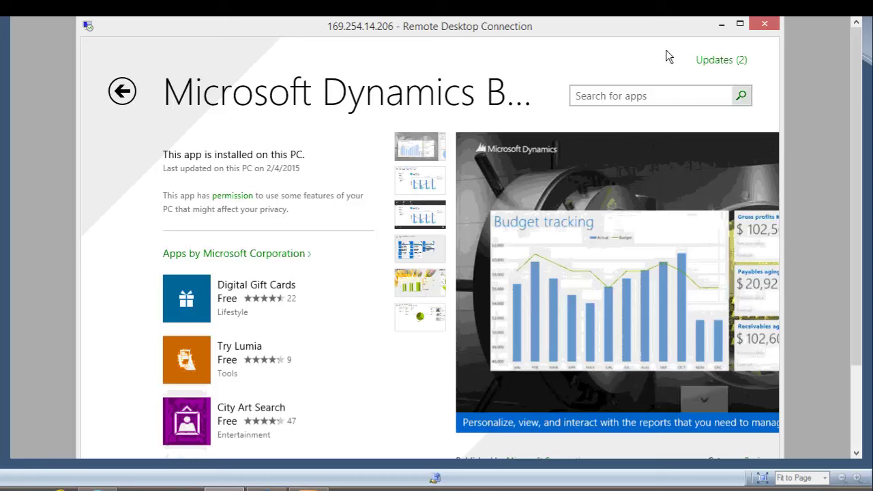
View the Business Analyzer pages on Google Play and iTunes through the desktop shortcuts, minimizing each window after viewing
{"action": "mouse_move", "coordinate": [669, 49]}
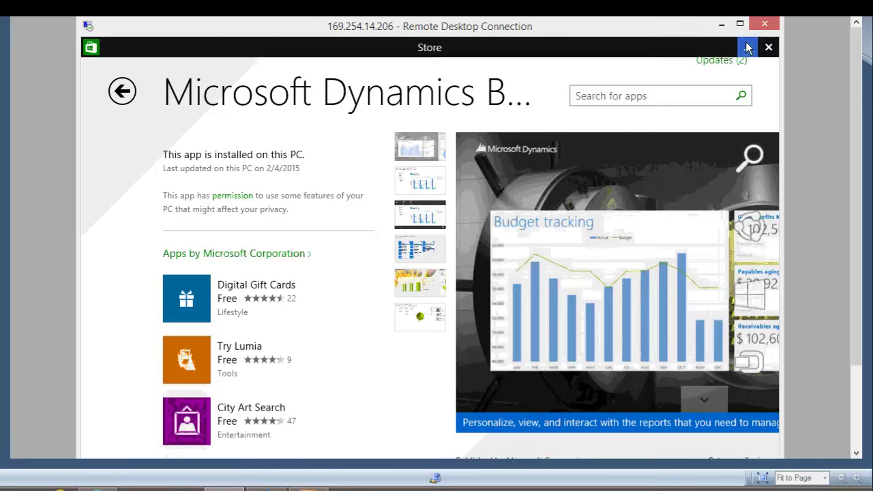
{"action": "left_click", "coordinate": [747, 48]}
{"action": "double_click", "coordinate": [120, 287]}
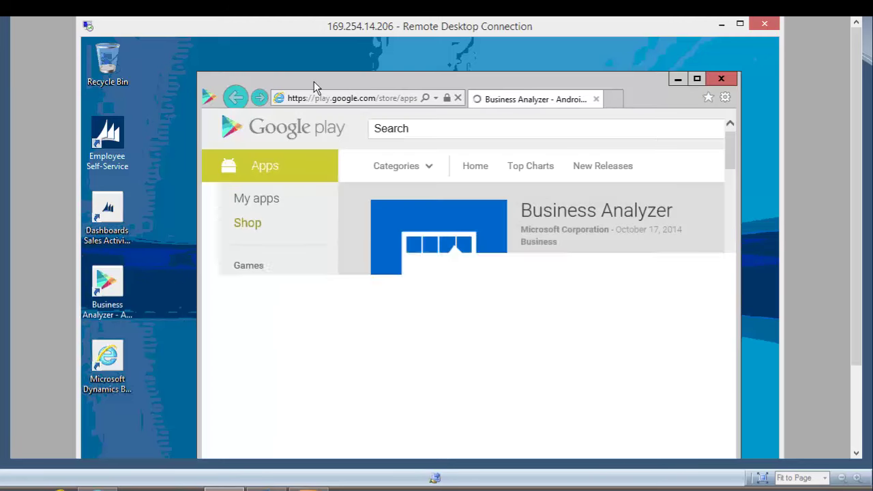
{"action": "double_click", "coordinate": [313, 81]}
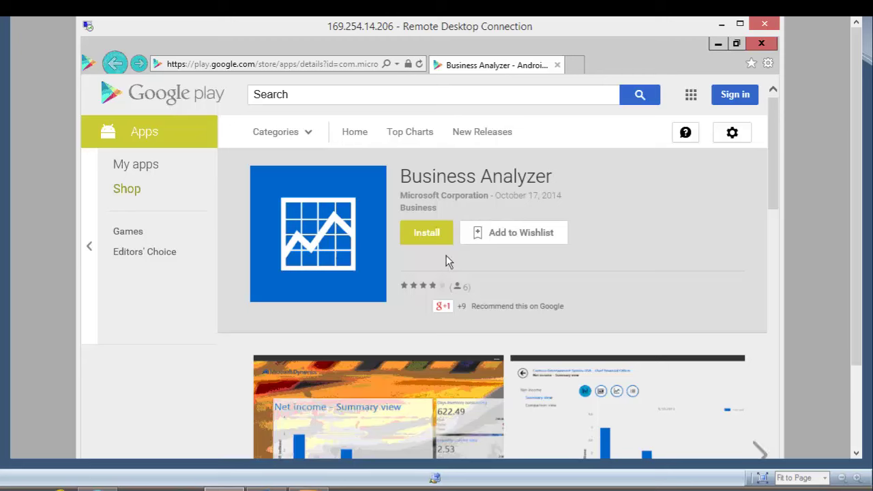
{"action": "left_click", "coordinate": [717, 45]}
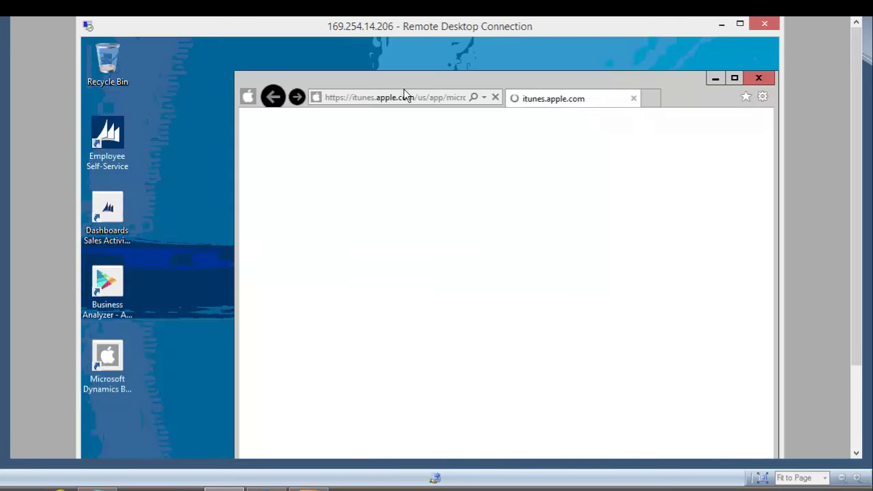
{"action": "double_click", "coordinate": [399, 82]}
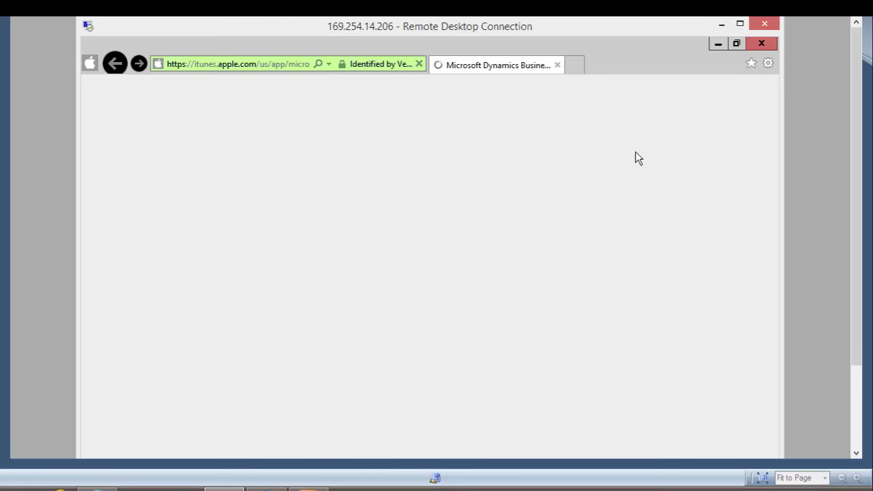
{"action": "left_click", "coordinate": [717, 44]}
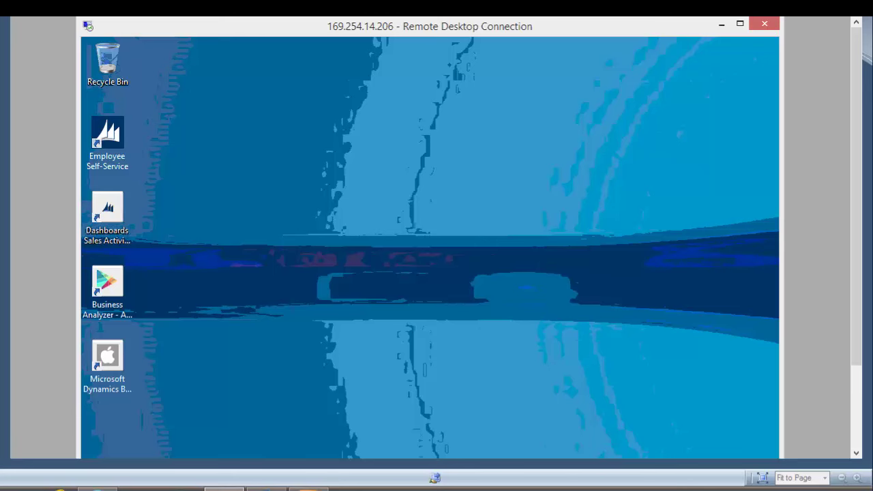
Find the installed Business Analyzer app by searching for "busin" and launch it
{"action": "key", "text": "super"}
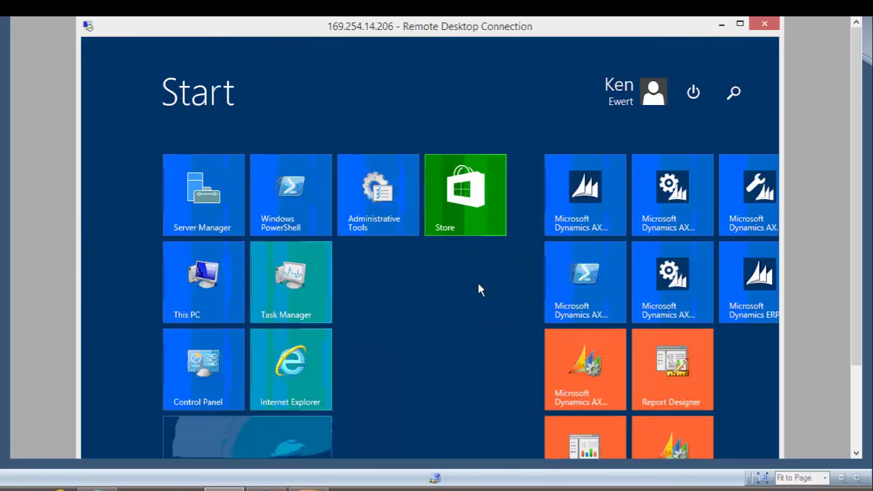
{"action": "type", "text": "busin"}
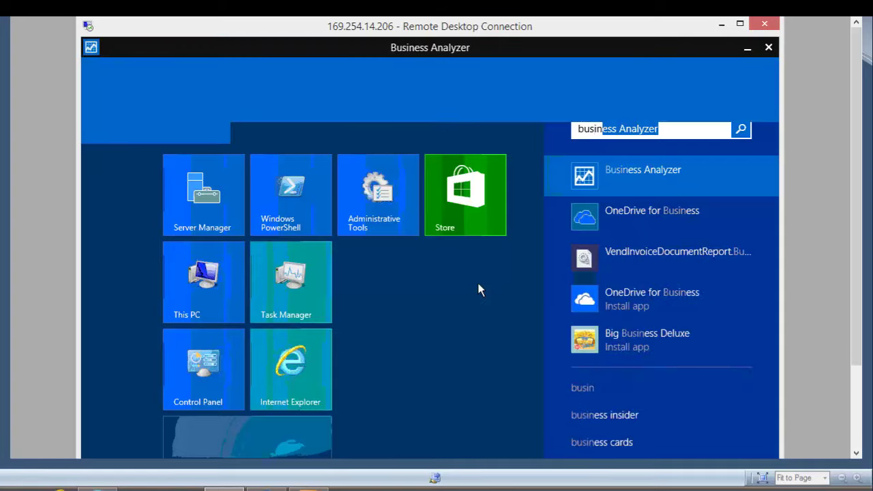
{"action": "key", "text": "Return"}
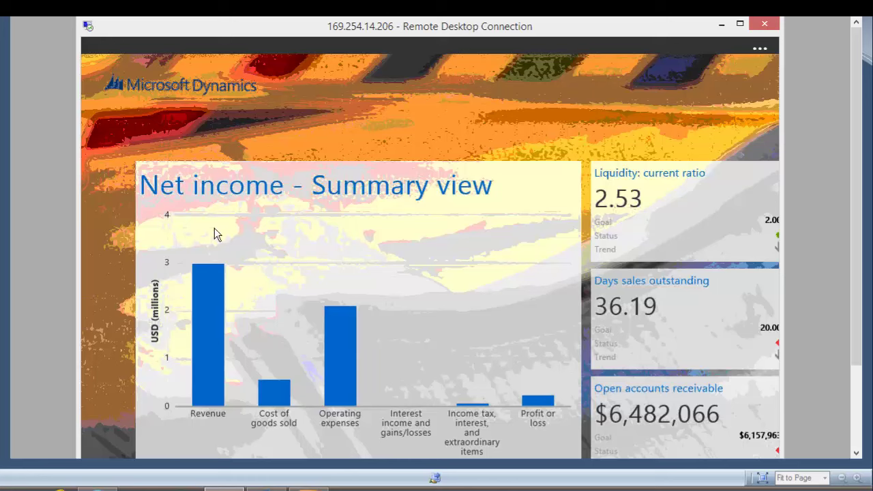
Look through the Chief Financial Officer dashboard's charts, KPIs and reports, and return to its beginning
{"action": "mouse_move", "coordinate": [347, 345]}
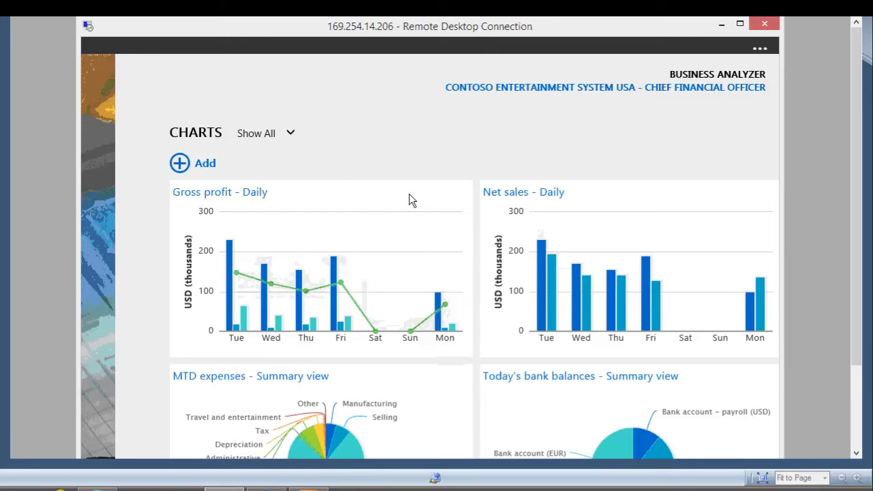
{"action": "scroll", "coordinate": [410, 196], "scroll_direction": "right", "scroll_amount": 5}
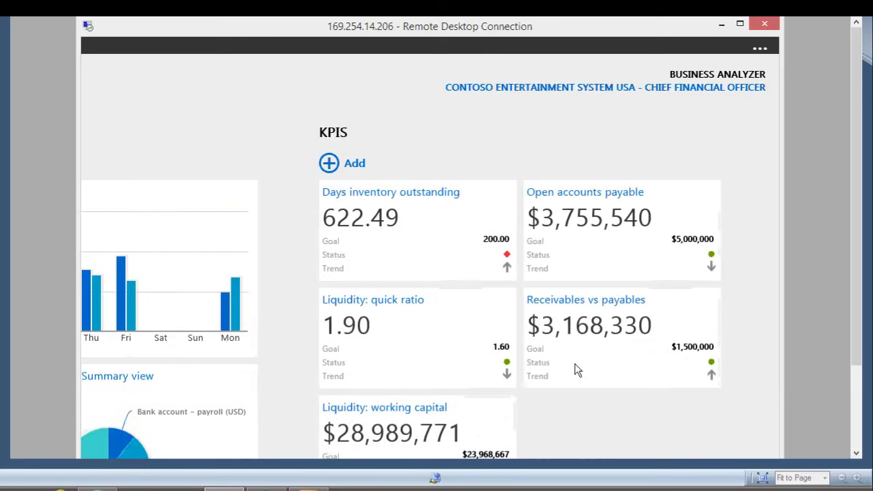
{"action": "scroll", "coordinate": [605, 405], "scroll_direction": "right", "scroll_amount": 3}
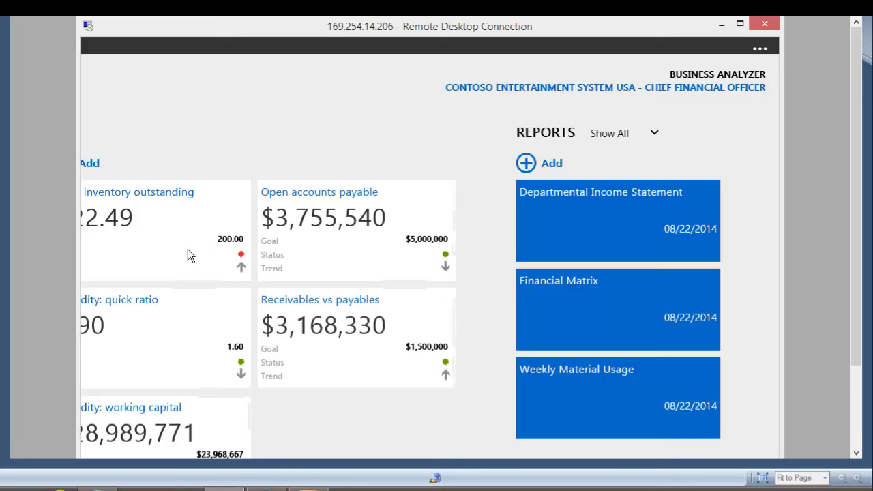
{"action": "scroll", "coordinate": [187, 249], "scroll_direction": "left", "scroll_amount": 5}
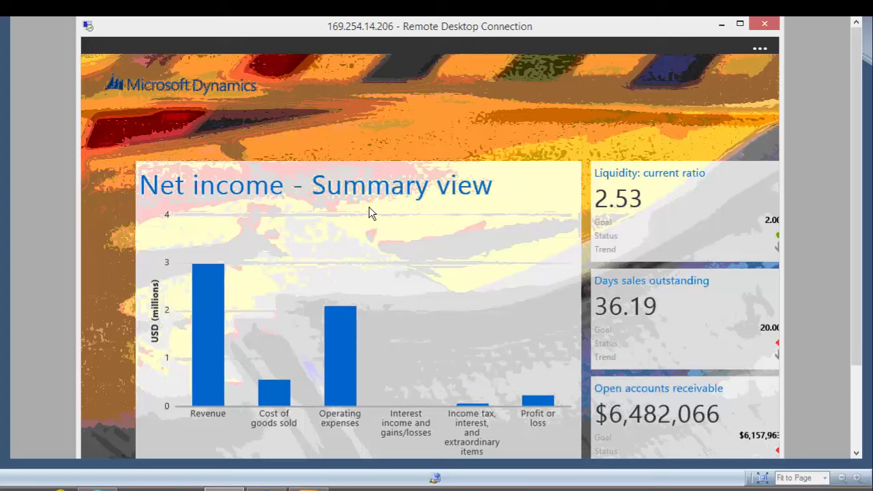
Make Gross profit - Daily the large featured chart in place of Net income - Summary view
{"action": "scroll", "coordinate": [369, 207], "scroll_direction": "down", "scroll_amount": 5}
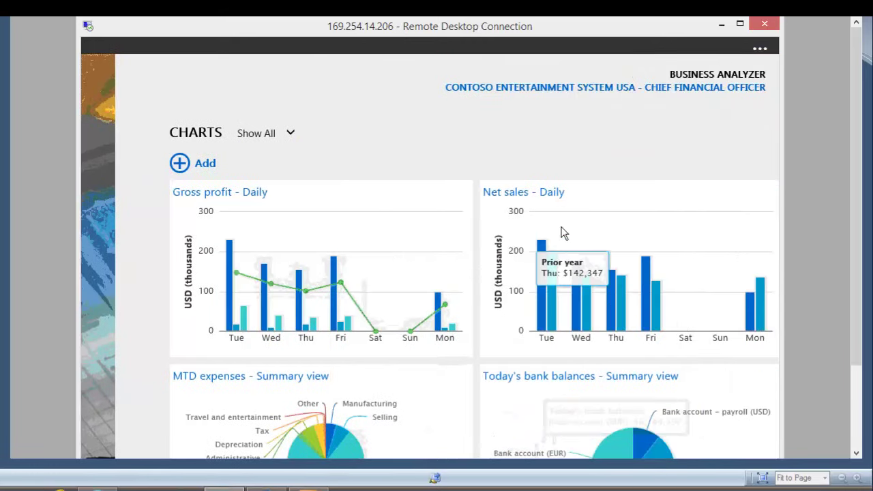
{"action": "scroll", "coordinate": [288, 208], "scroll_direction": "up", "scroll_amount": 5}
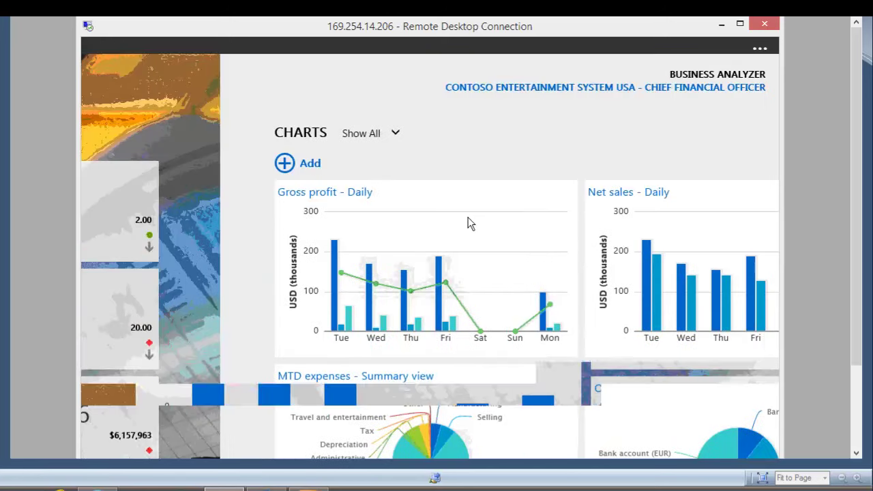
{"action": "right_click", "coordinate": [455, 214]}
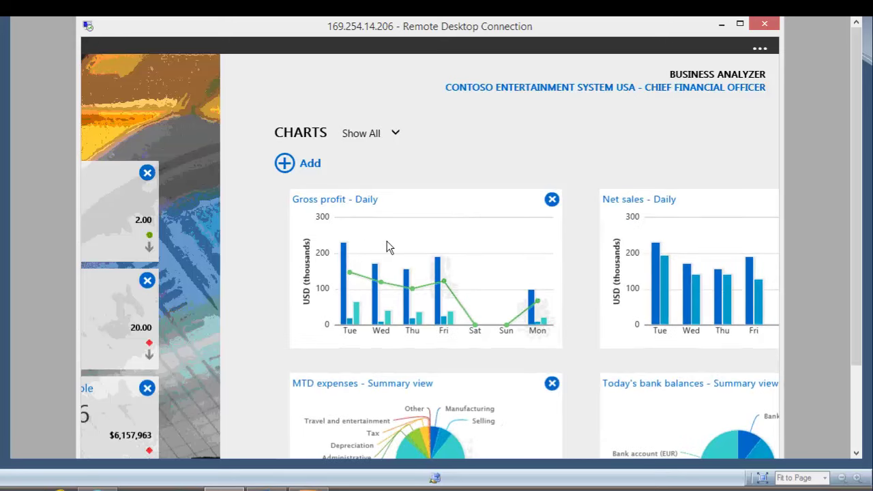
{"action": "left_click_drag", "start_coordinate": [365, 241], "coordinate": [303, 258]}
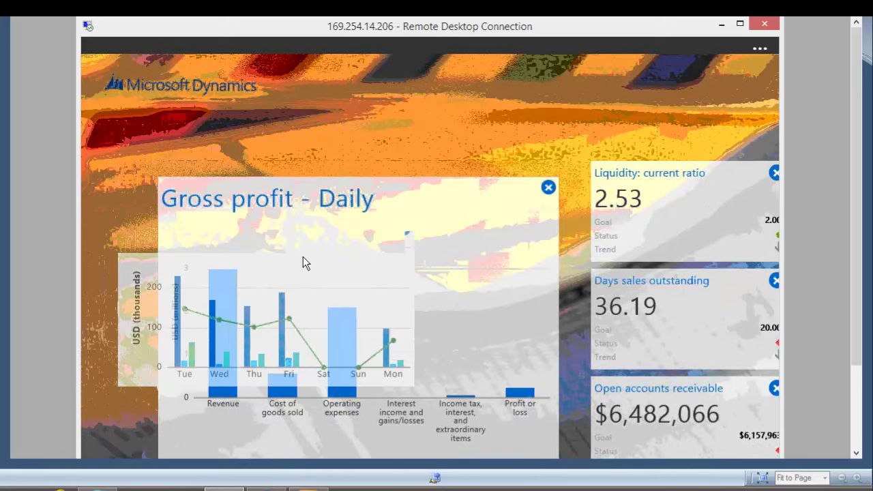
{"action": "left_click", "coordinate": [389, 169]}
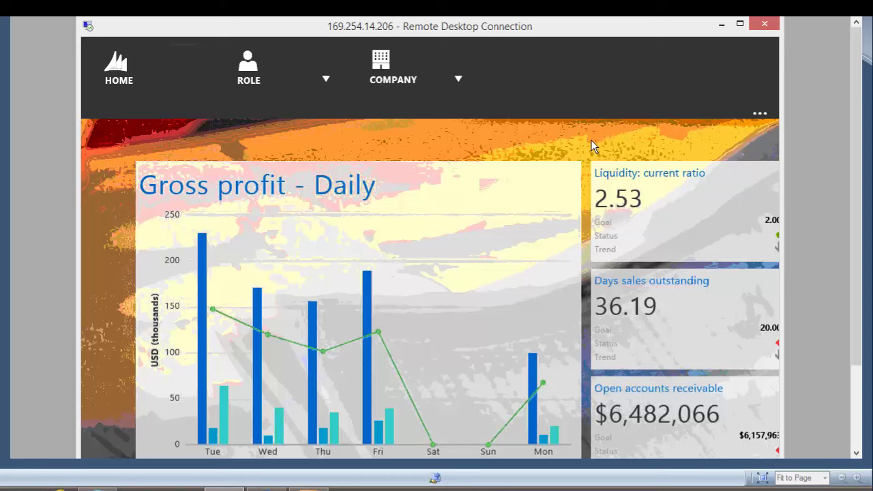
Move the Receivables vs payables KPI onto the featured area in place of Days sales outstanding
{"action": "scroll", "coordinate": [591, 140], "scroll_direction": "down", "scroll_amount": 10}
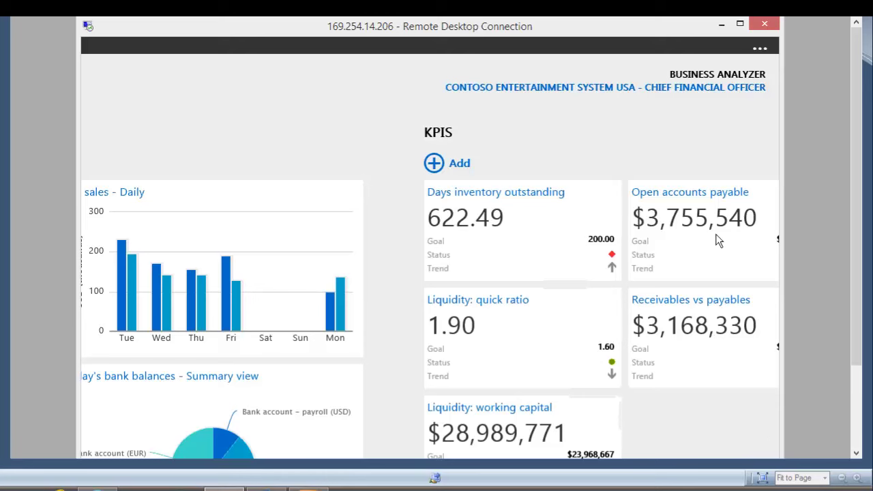
{"action": "right_click", "coordinate": [724, 269]}
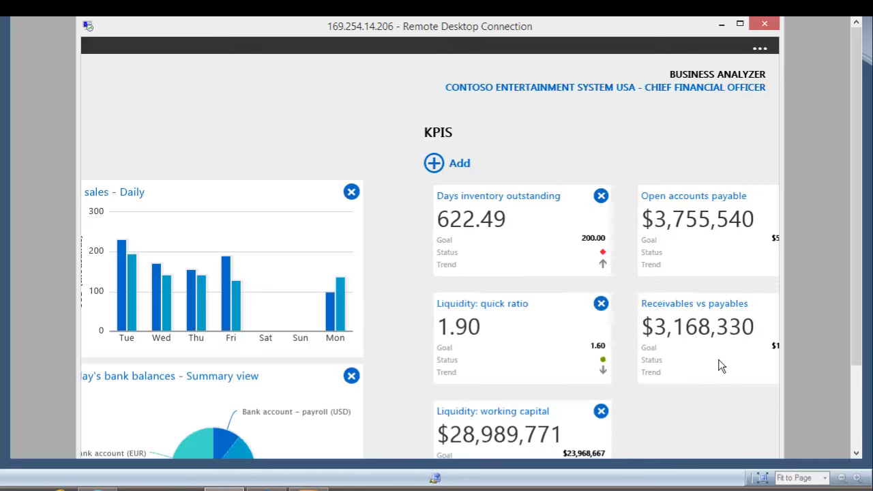
{"action": "left_click_drag", "start_coordinate": [725, 358], "coordinate": [175, 240]}
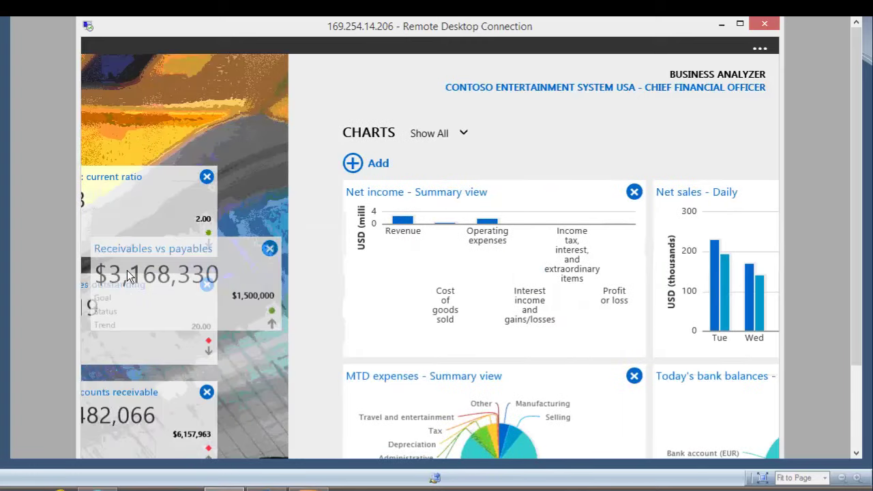
{"action": "left_click_drag", "start_coordinate": [128, 271], "coordinate": [133, 315]}
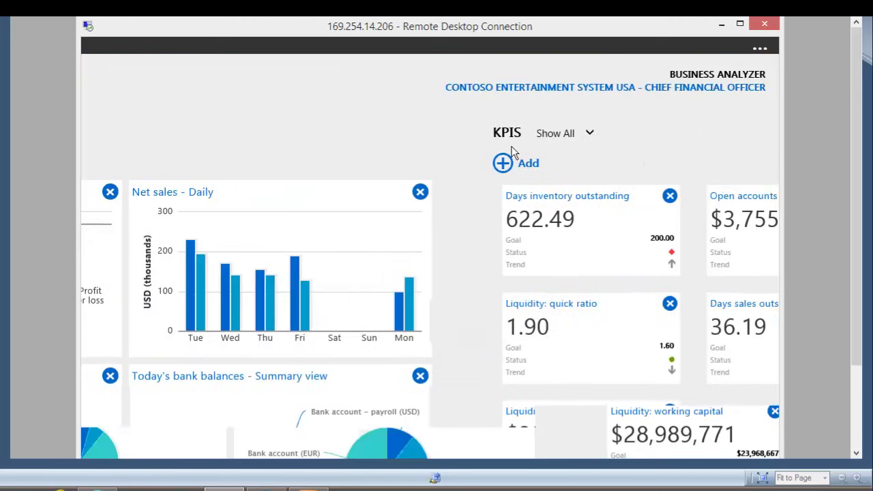
Add the Days payable outstanding KPI from the gallery to the dashboard's KPIs
{"action": "left_click", "coordinate": [502, 162]}
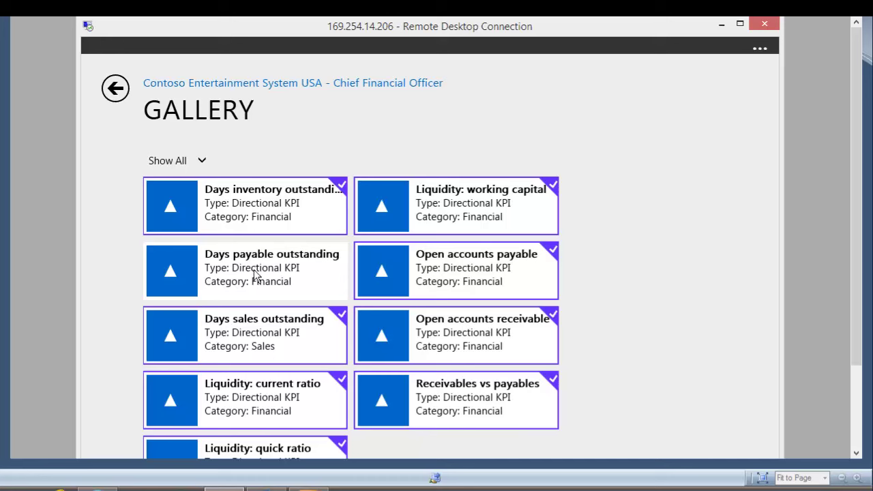
{"action": "left_click", "coordinate": [343, 280]}
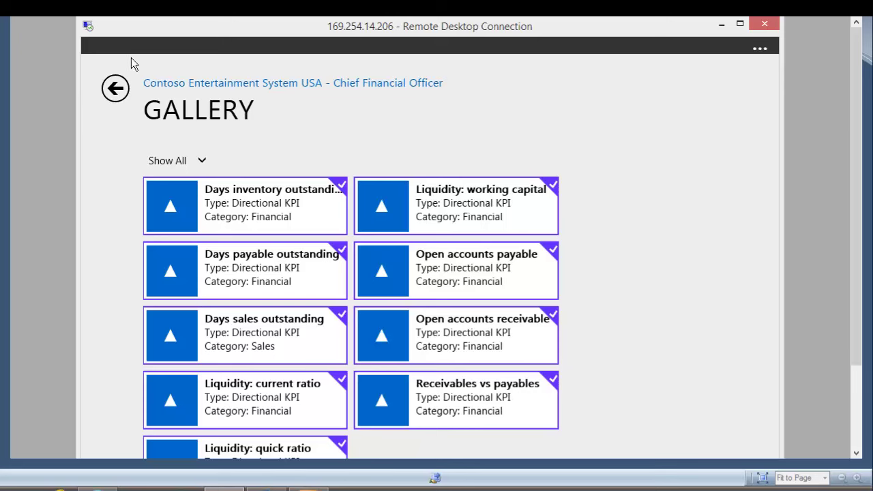
{"action": "left_click", "coordinate": [123, 95]}
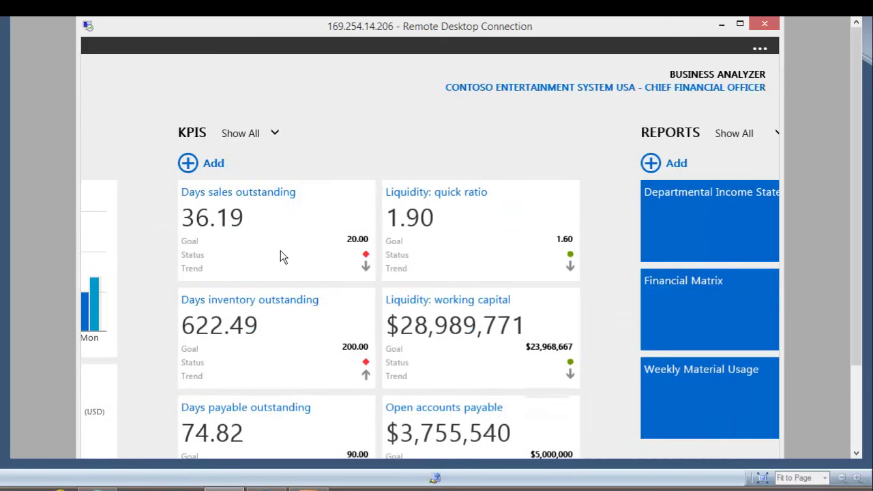
Add the Statement of Cash Flows report from the gallery to the dashboard's reports
{"action": "left_click", "coordinate": [654, 171]}
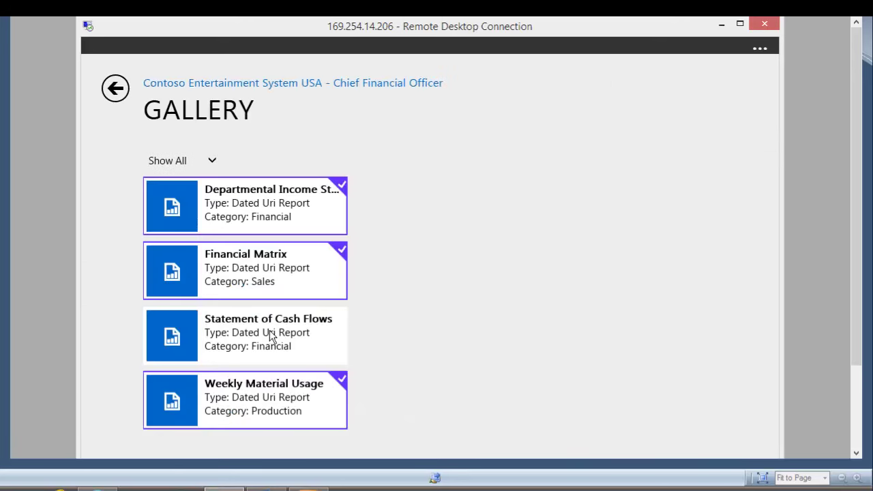
{"action": "left_click", "coordinate": [270, 337]}
{"action": "left_click", "coordinate": [117, 90]}
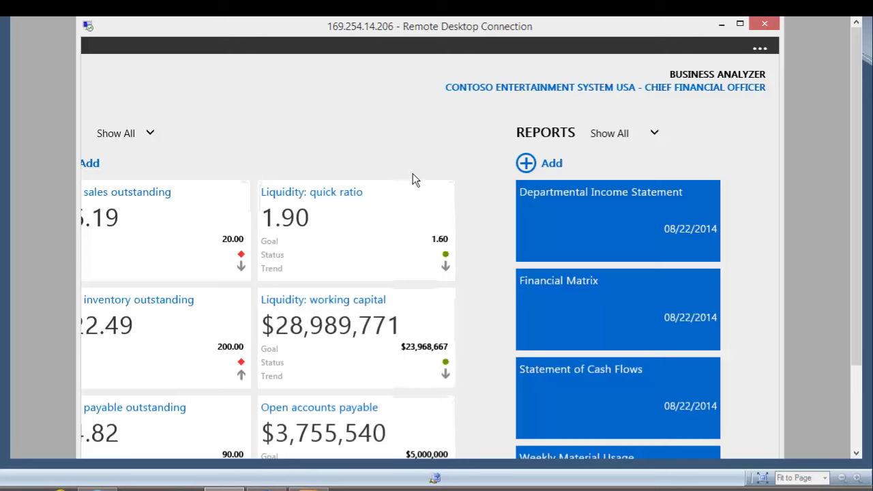
Switch the dashboard to the Sales Manager role and look over its charts
{"action": "scroll", "coordinate": [388, 152], "scroll_direction": "left", "scroll_amount": 3}
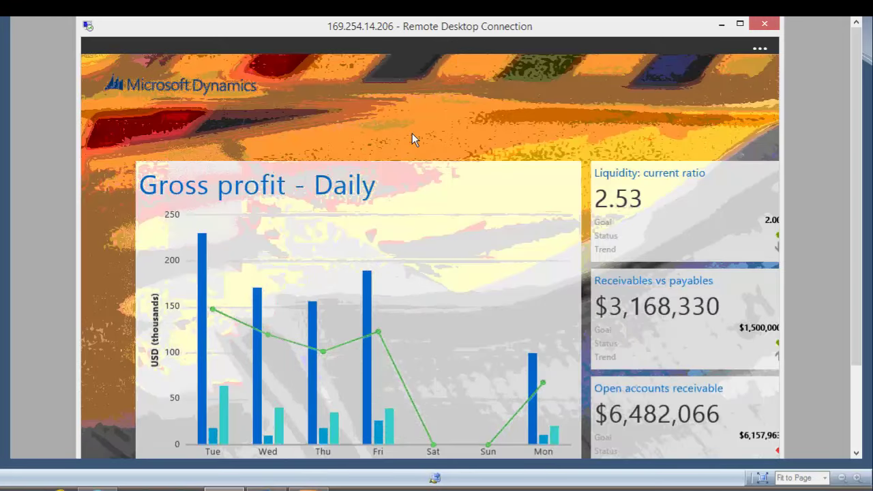
{"action": "right_click", "coordinate": [411, 127]}
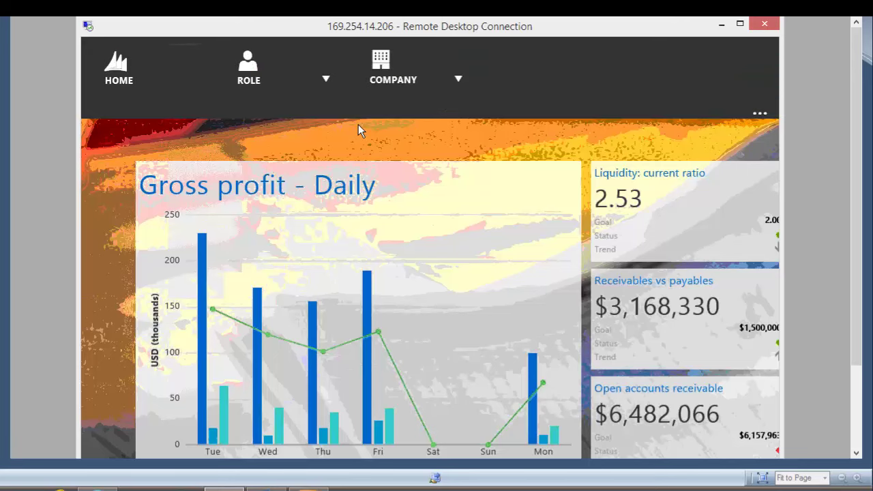
{"action": "left_click", "coordinate": [328, 80]}
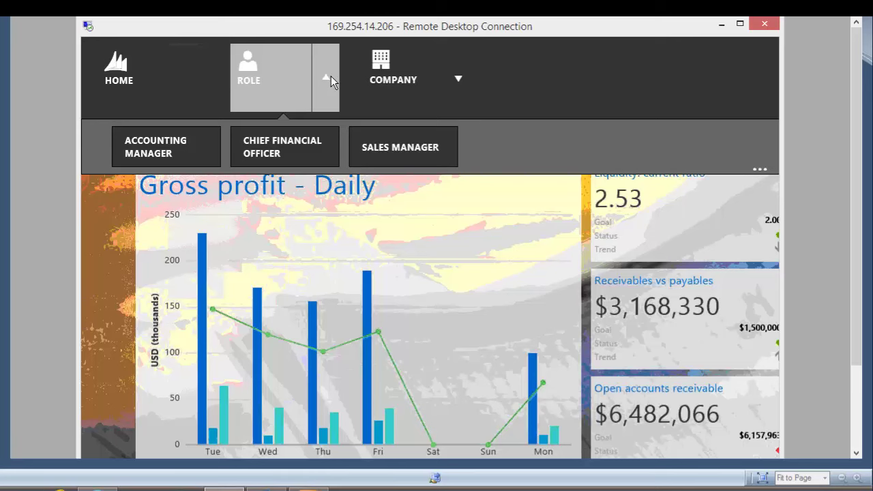
{"action": "left_click", "coordinate": [396, 150]}
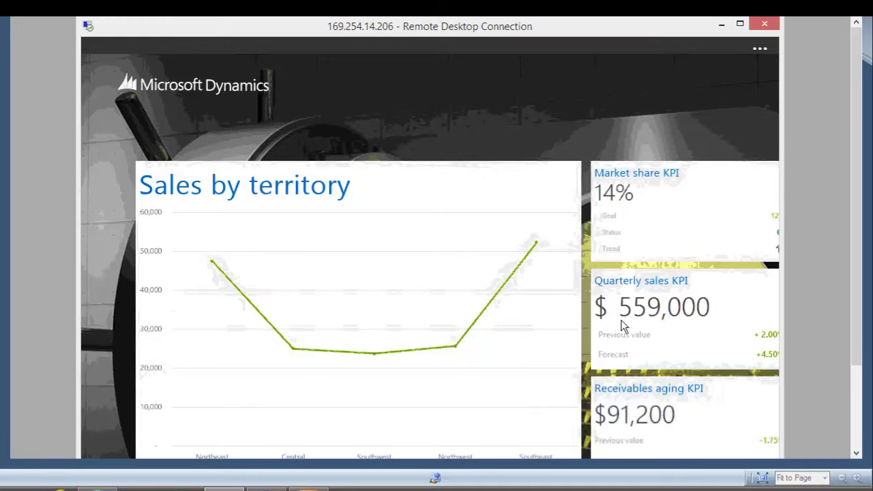
{"action": "scroll", "coordinate": [627, 328], "scroll_direction": "right", "scroll_amount": 10}
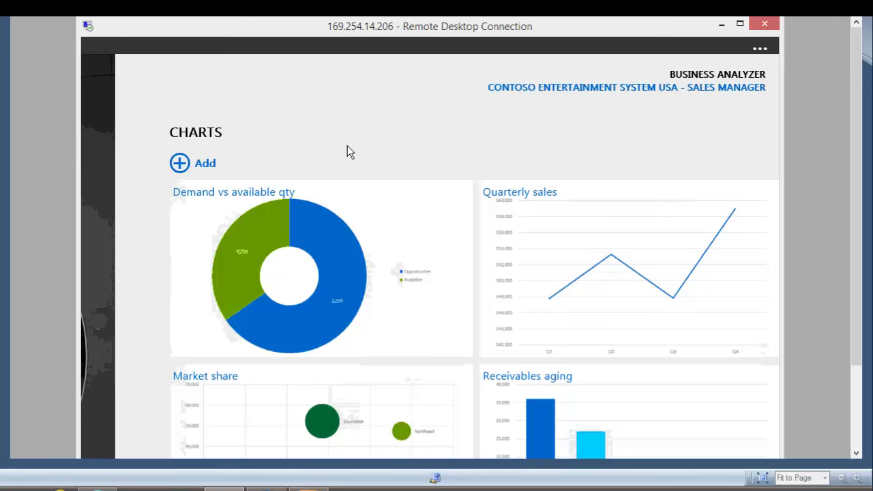
Switch the dashboard to the Accounting Manager role
{"action": "right_click", "coordinate": [321, 153]}
{"action": "left_click", "coordinate": [282, 89]}
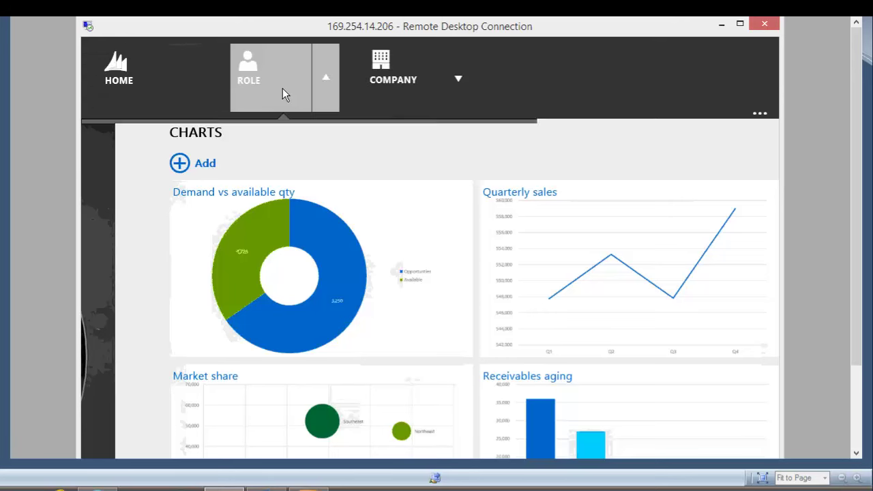
{"action": "left_click", "coordinate": [158, 142]}
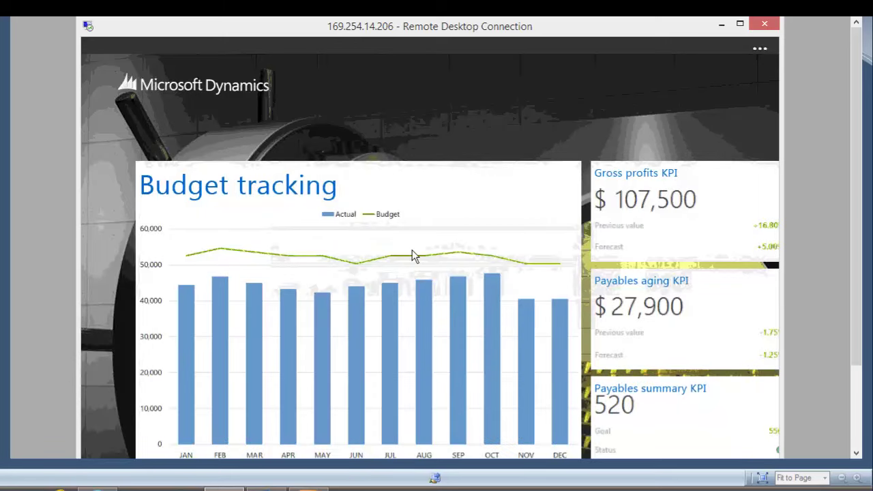
Change the company of the Accounting Manager dashboard to Contoso Consulting GB
{"action": "right_click", "coordinate": [372, 100]}
{"action": "left_click", "coordinate": [456, 82]}
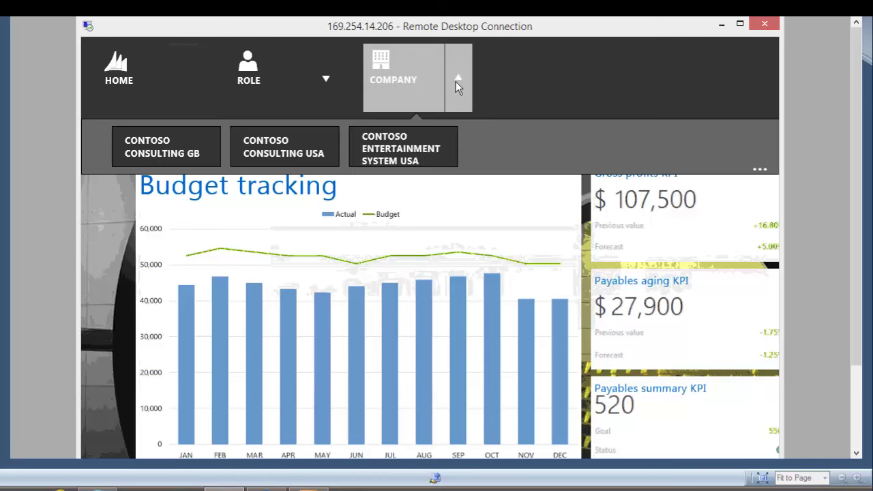
{"action": "left_click", "coordinate": [171, 156]}
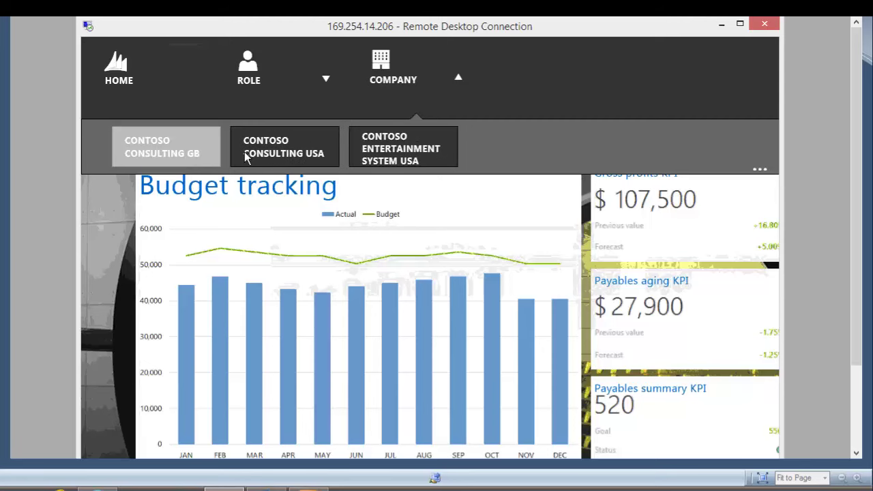
{"action": "left_click", "coordinate": [256, 131]}
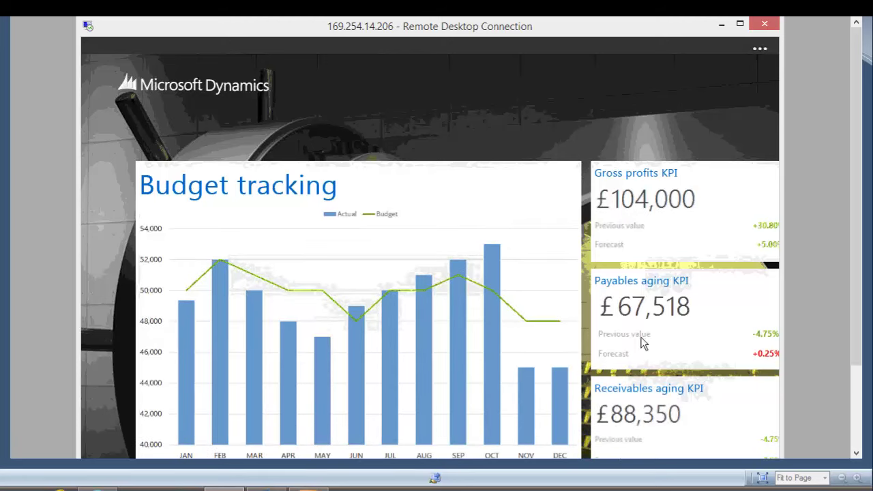
View the Payables aging chart of Contoso Consulting GB in detail and return to the dashboard
{"action": "right_click", "coordinate": [601, 298]}
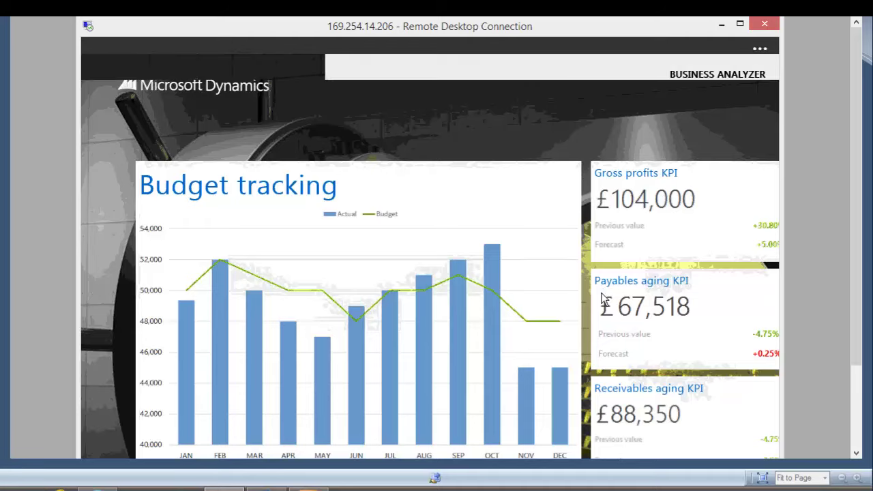
{"action": "left_click", "coordinate": [601, 298]}
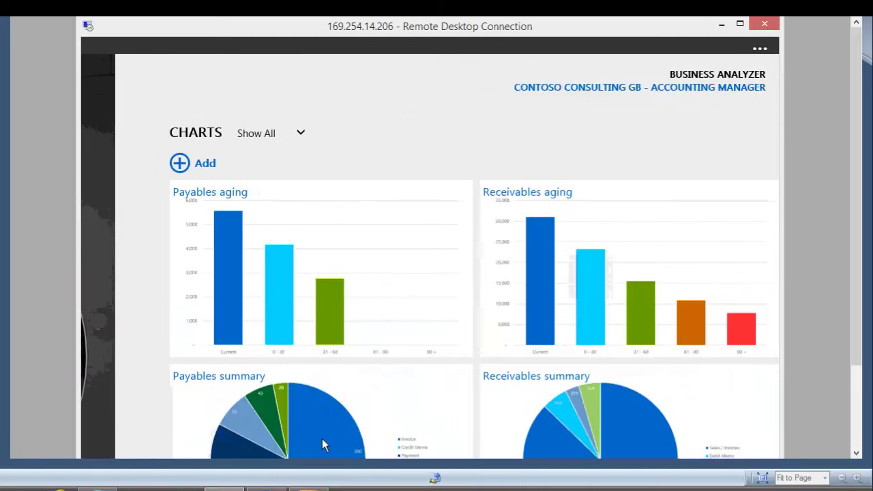
{"action": "left_click", "coordinate": [329, 308]}
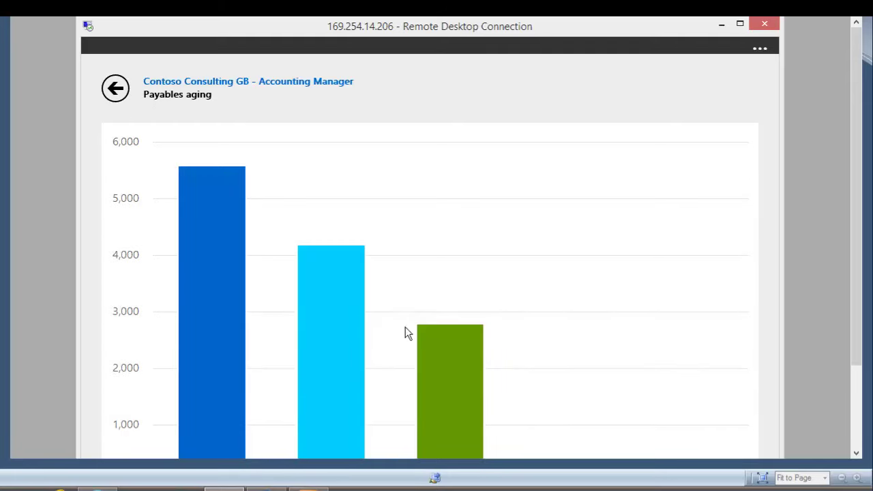
{"action": "left_click", "coordinate": [116, 92]}
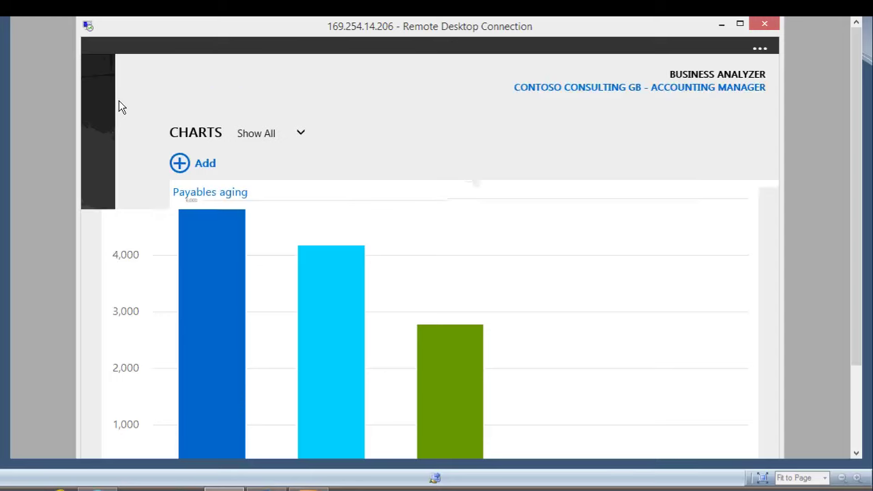
Change the company to Contoso Entertainment System USA
{"action": "right_click", "coordinate": [395, 105]}
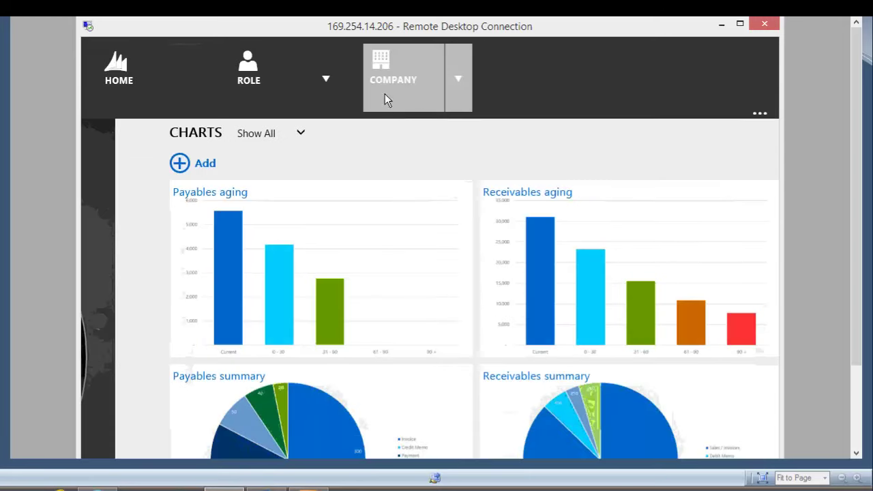
{"action": "left_click", "coordinate": [462, 80]}
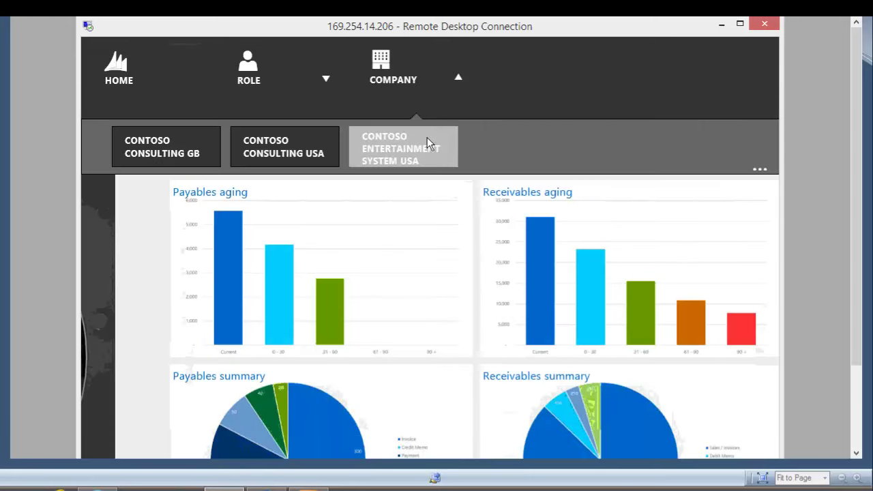
{"action": "left_click", "coordinate": [427, 137]}
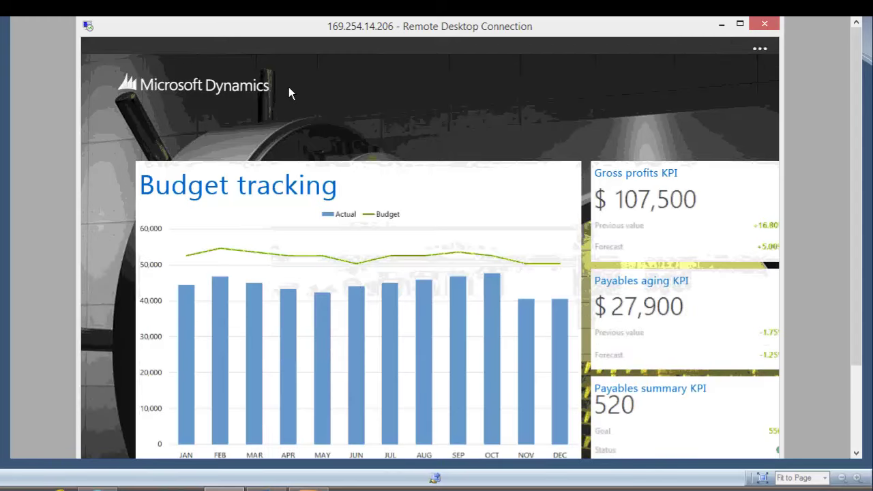
Switch the dashboard to the Chief Financial Officer role
{"action": "right_click", "coordinate": [317, 72]}
{"action": "left_click", "coordinate": [319, 72]}
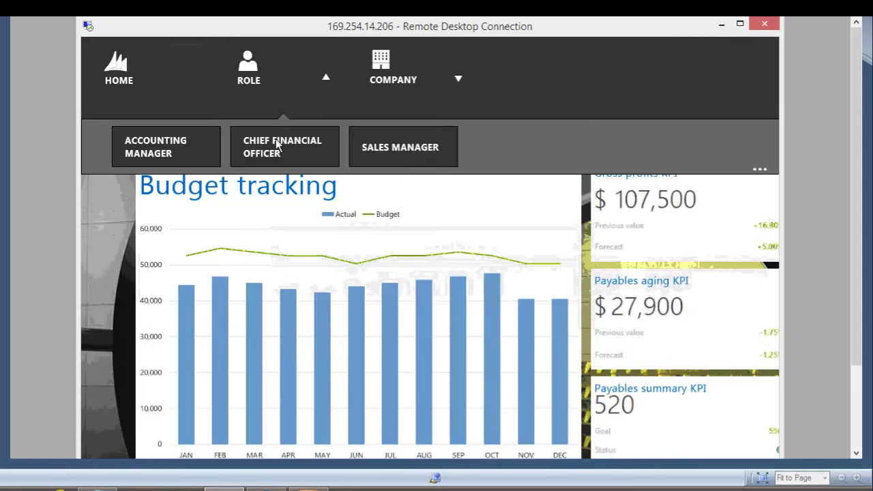
{"action": "left_click", "coordinate": [276, 142]}
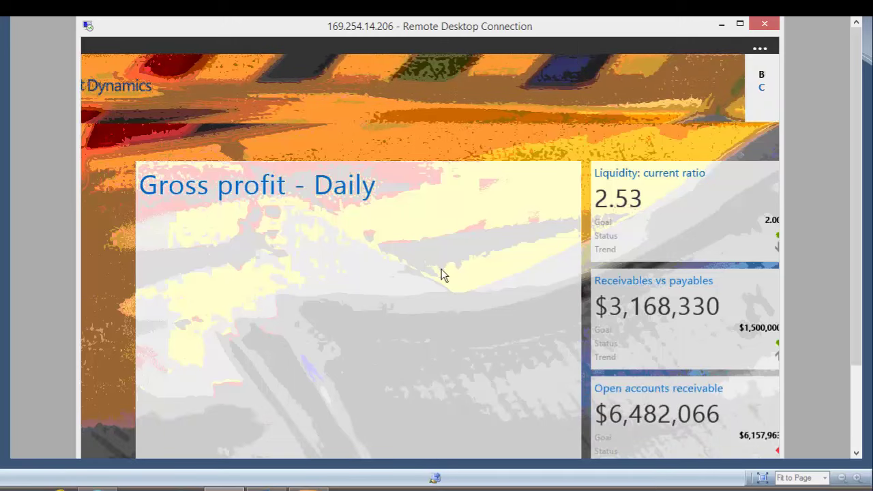
Open the Net sales - Daily chart in detail and view its quarterly and yearly breakdowns
{"action": "scroll", "coordinate": [433, 279], "scroll_direction": "down", "scroll_amount": 5}
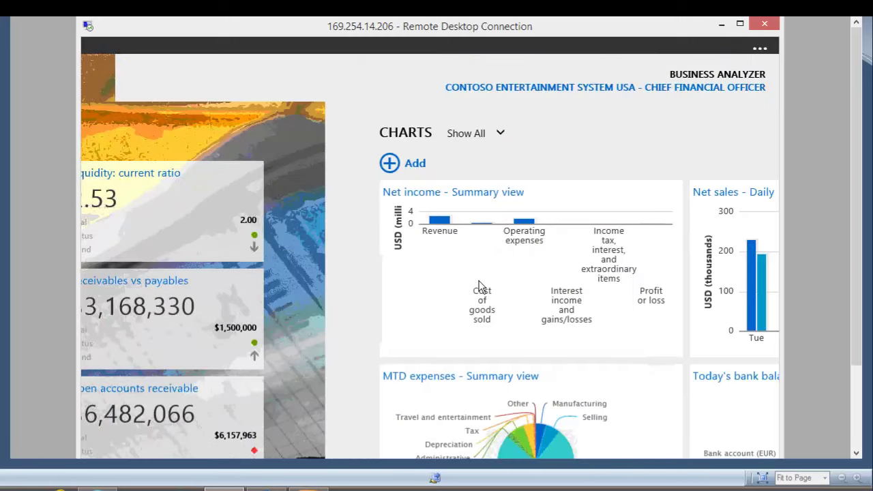
{"action": "scroll", "coordinate": [480, 285], "scroll_direction": "down", "scroll_amount": 3}
{"action": "left_click", "coordinate": [535, 280]}
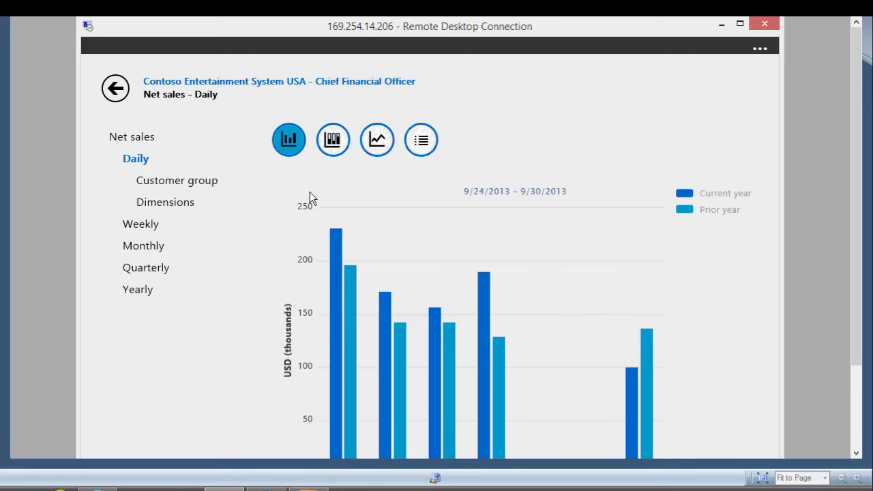
{"action": "left_click", "coordinate": [147, 246]}
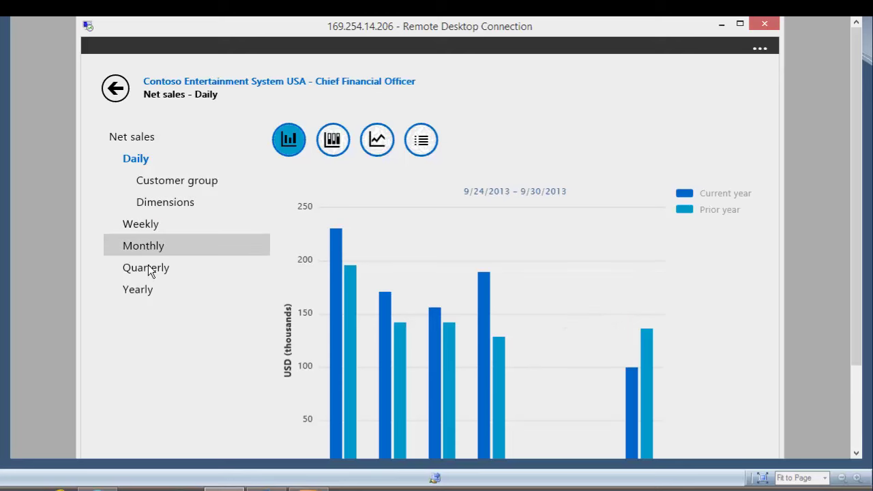
{"action": "left_click", "coordinate": [155, 273]}
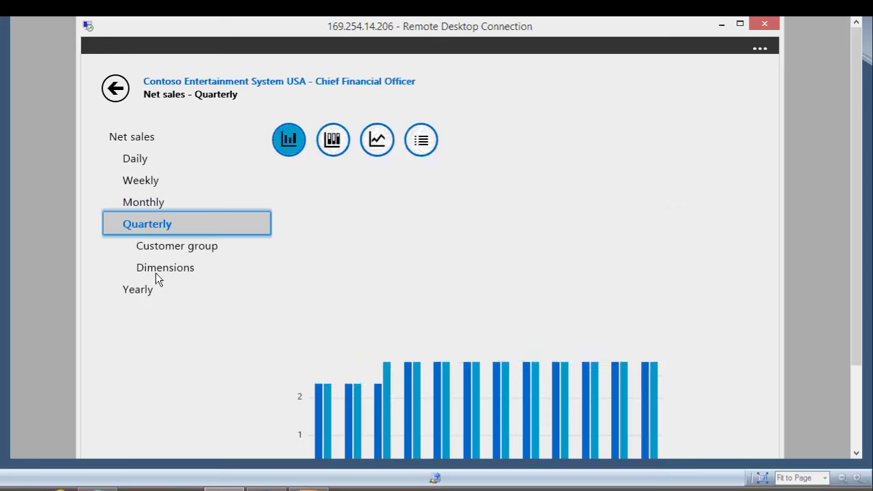
{"action": "left_click", "coordinate": [146, 289]}
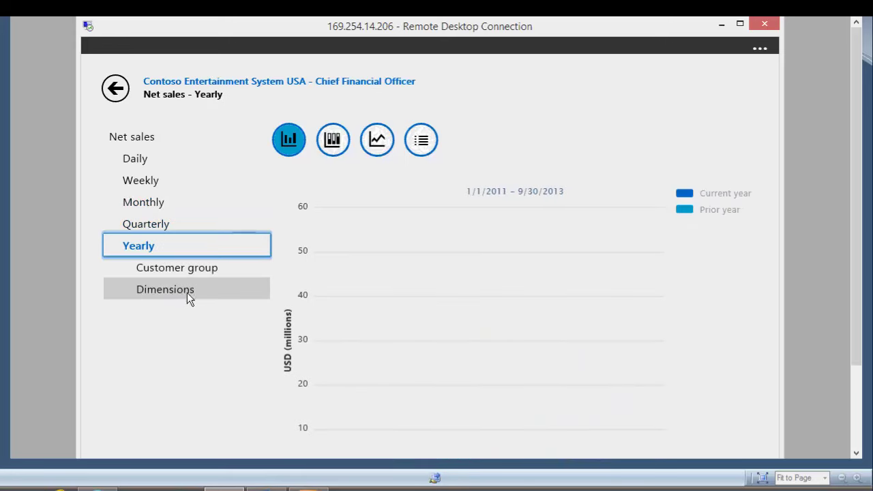
View the yearly net sales as a stacked column chart, a line chart and a table
{"action": "left_click", "coordinate": [333, 146]}
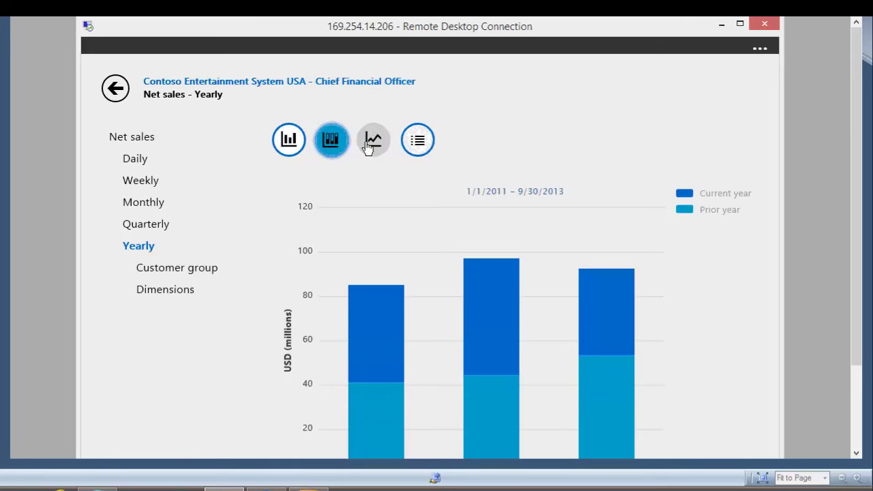
{"action": "left_click", "coordinate": [368, 149]}
{"action": "left_click", "coordinate": [417, 144]}
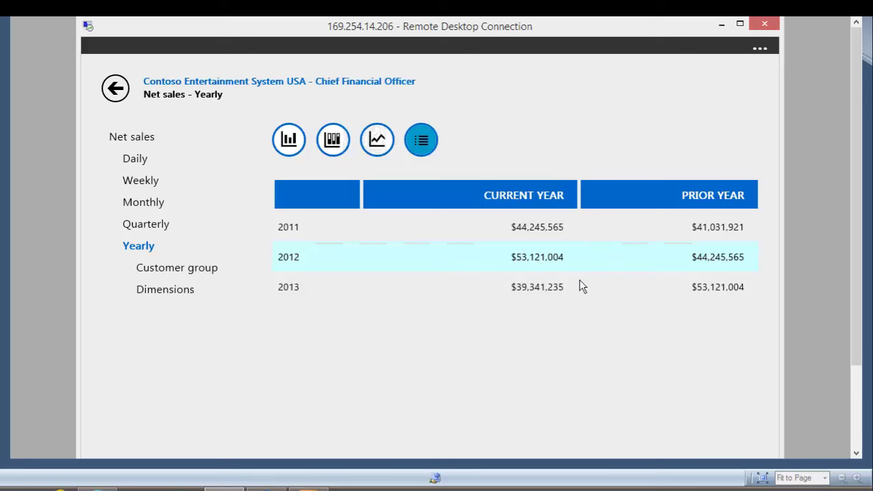
{"action": "left_click", "coordinate": [187, 158]}
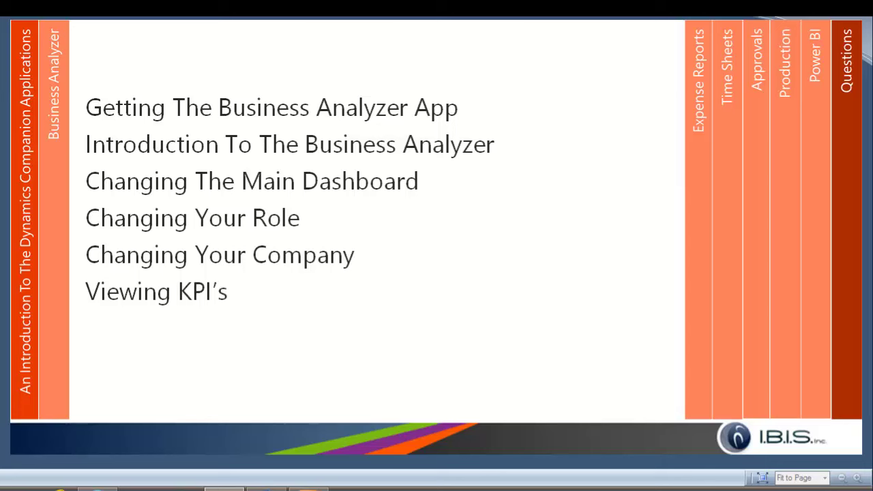
{"action": "key", "text": "Right"}
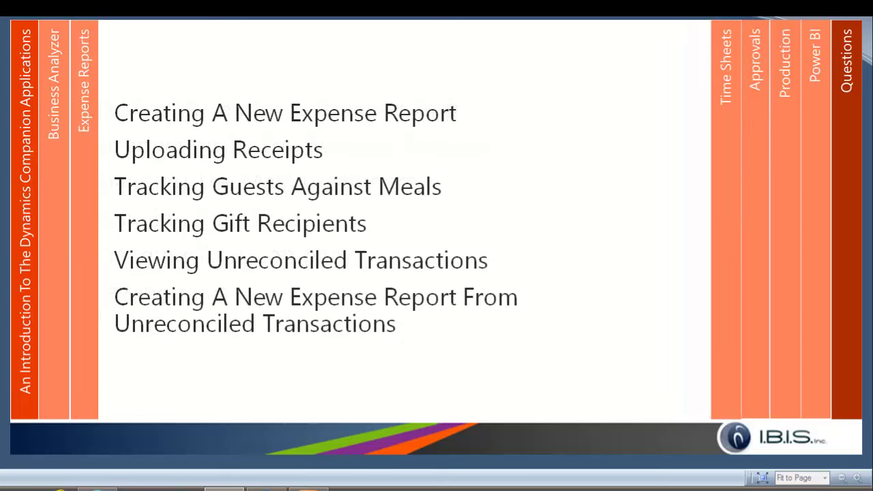
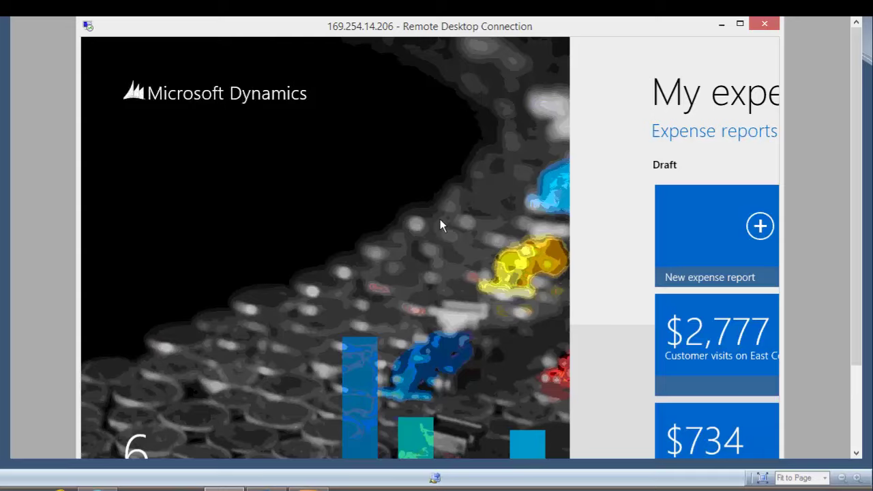
Start a new expense report with the purpose "IBIS Demonstration" and the location "Peachtree Corners, GA"
{"action": "left_click", "coordinate": [503, 237]}
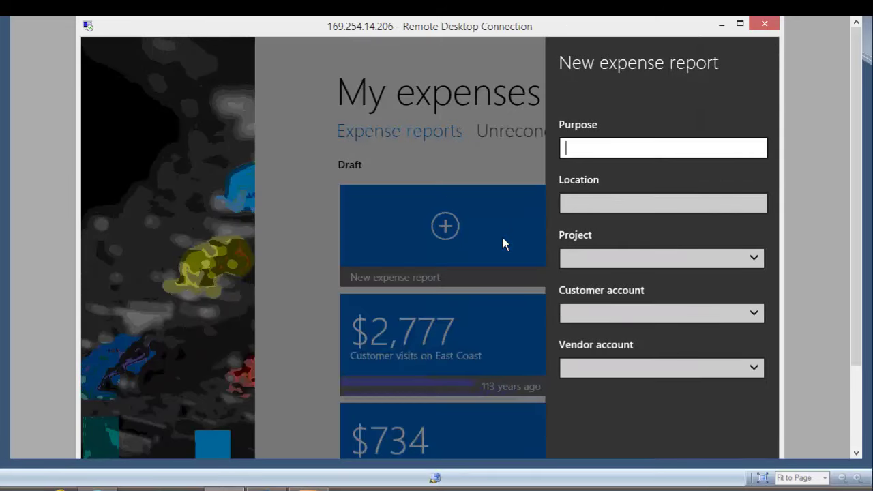
{"action": "type", "text": "IBIS Demonstratop"}
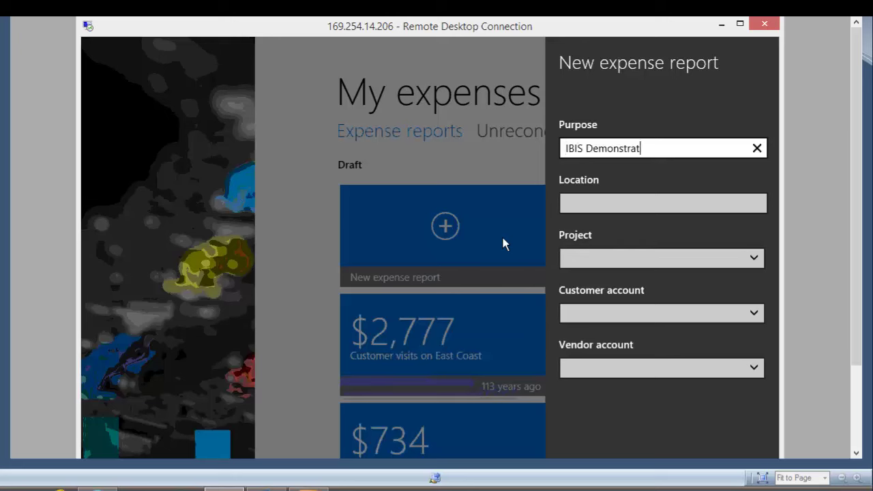
{"action": "key", "text": "BackSpace"}
{"action": "key", "text": "BackSpace"}
{"action": "type", "text": "ion"}
{"action": "key", "text": "Tab"}
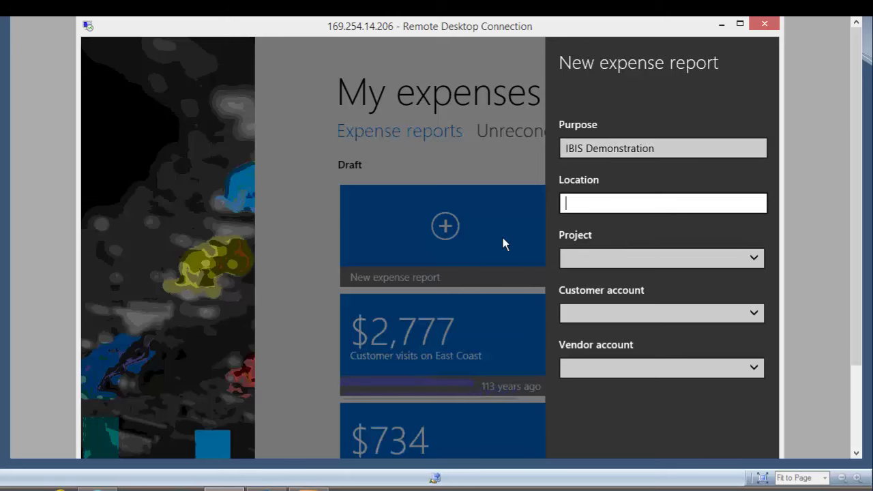
{"action": "type", "text": "Peachtree Corners, "}
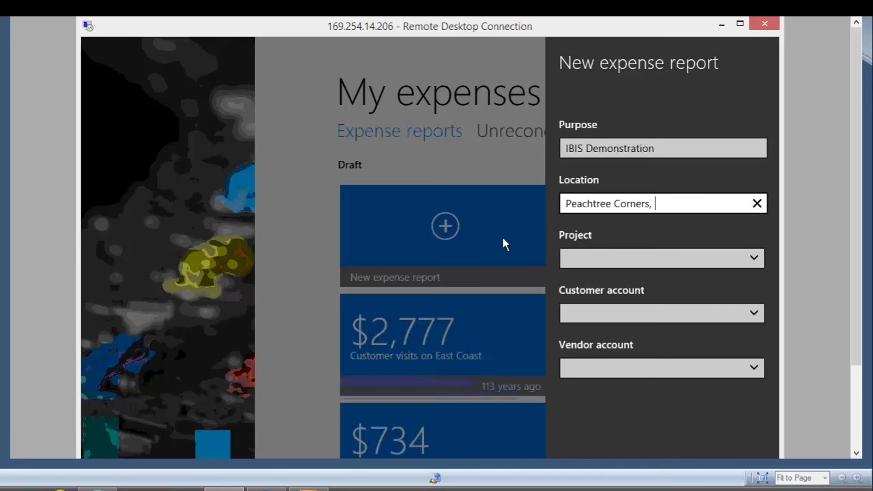
{"action": "type", "text": "GA"}
Assign the new expense report to the TM2013-Adventure Services project and create the report
{"action": "key", "text": "Tab"}
{"action": "key", "text": "Return"}
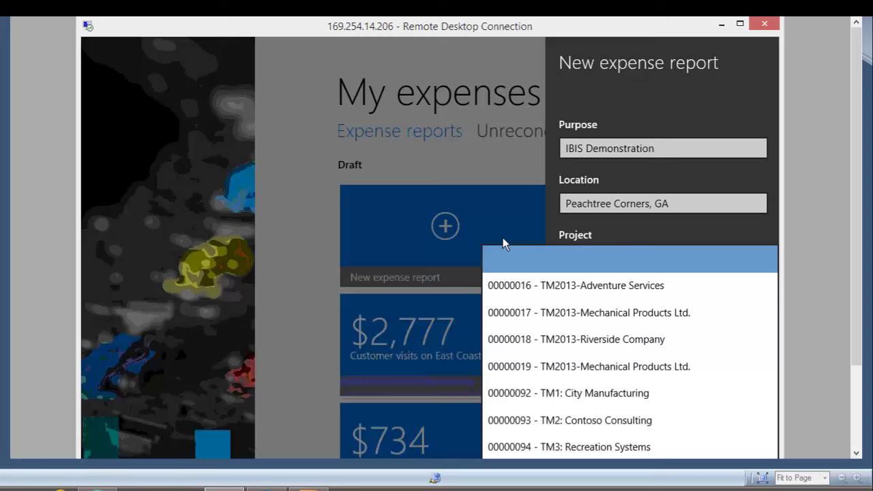
{"action": "key", "text": "Down"}
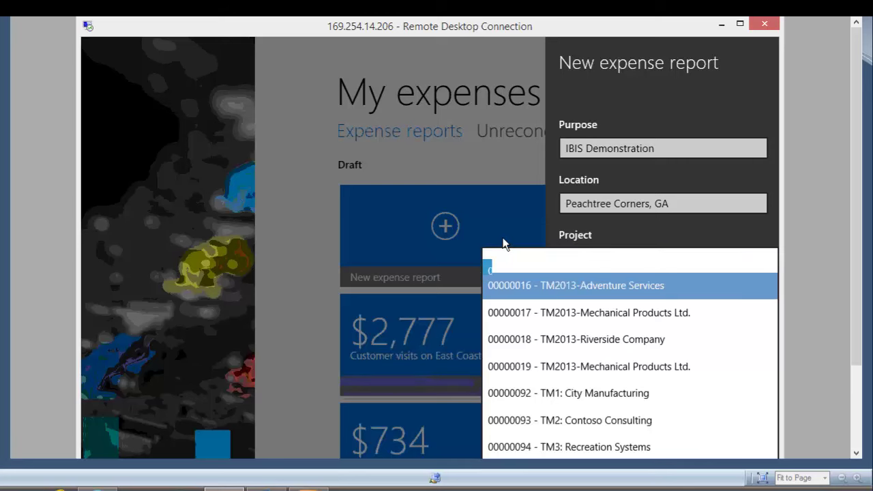
{"action": "key", "text": "Return"}
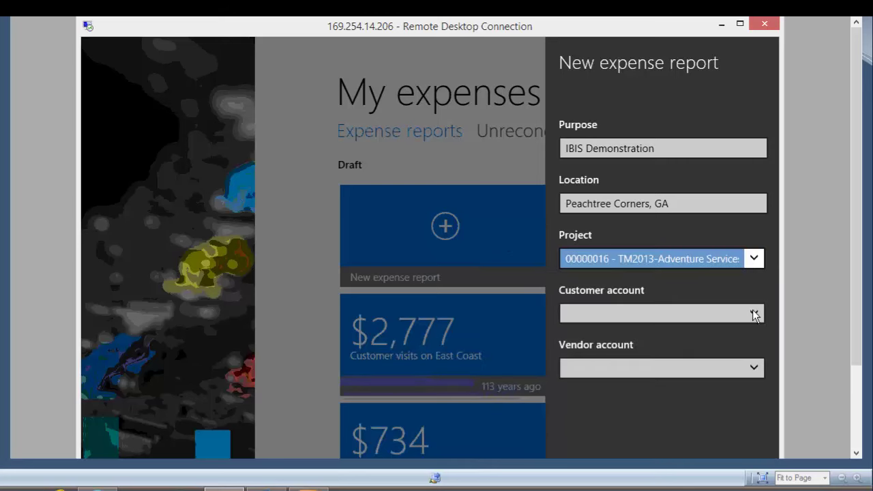
{"action": "left_click", "coordinate": [703, 315]}
{"action": "left_click", "coordinate": [697, 341]}
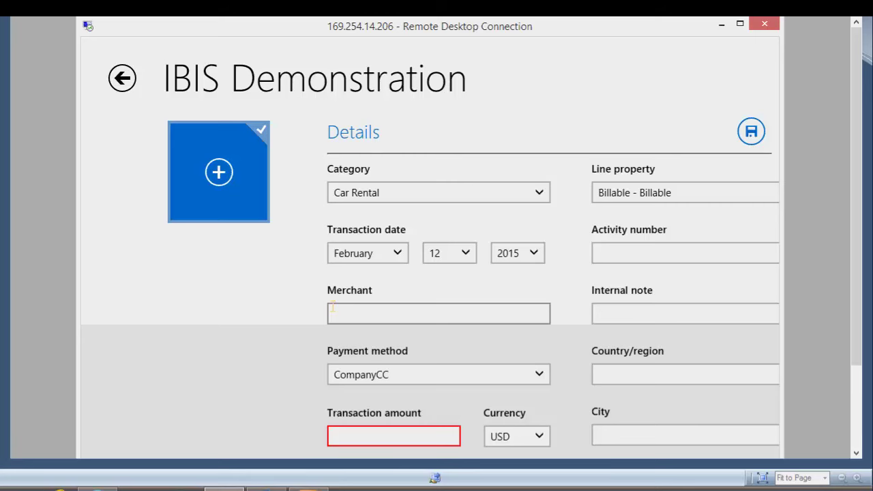
Set the first expense's category to Meal and its merchant to "Pure Taqueria"
{"action": "left_click", "coordinate": [369, 193]}
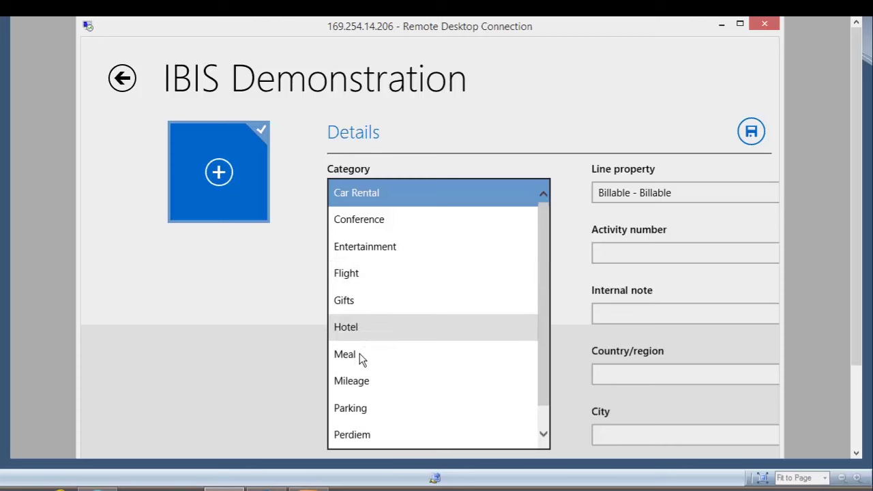
{"action": "left_click", "coordinate": [359, 353]}
{"action": "left_click", "coordinate": [395, 306]}
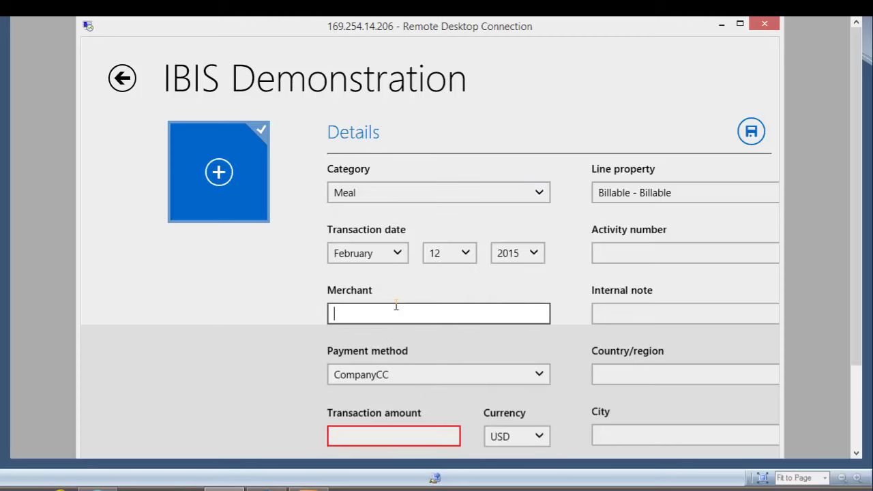
{"action": "type", "text": "Pure Taqueria"}
{"action": "key", "text": "Tab"}
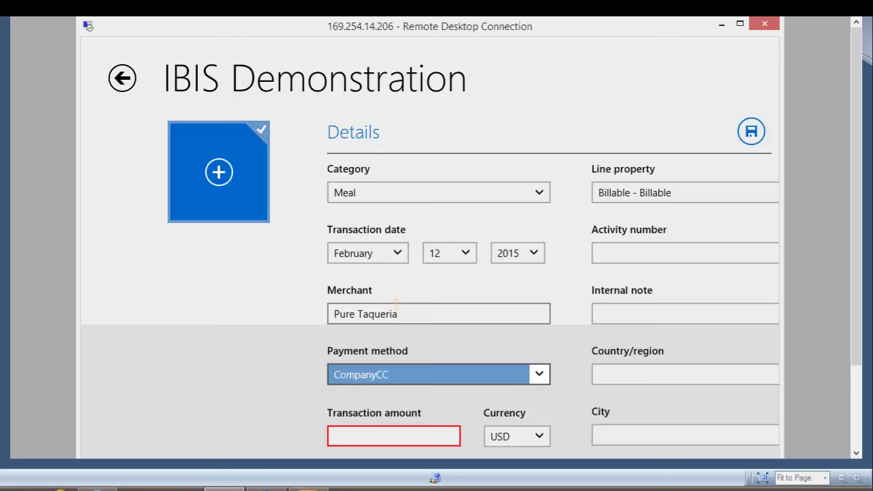
Enter a transaction amount of 12.96 with CompanyCC as the payment method and save the meal expense
{"action": "key", "text": "Return"}
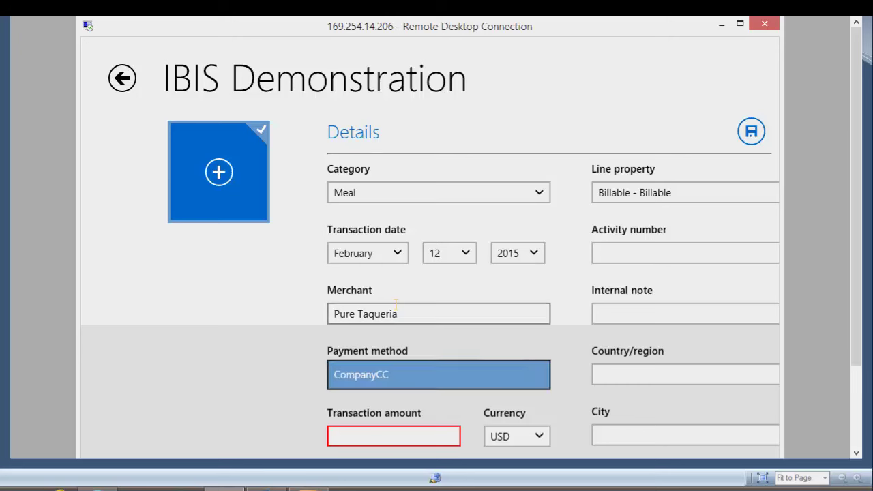
{"action": "key", "text": "Tab"}
{"action": "type", "text": "2"}
{"action": "key", "text": "BackSpace"}
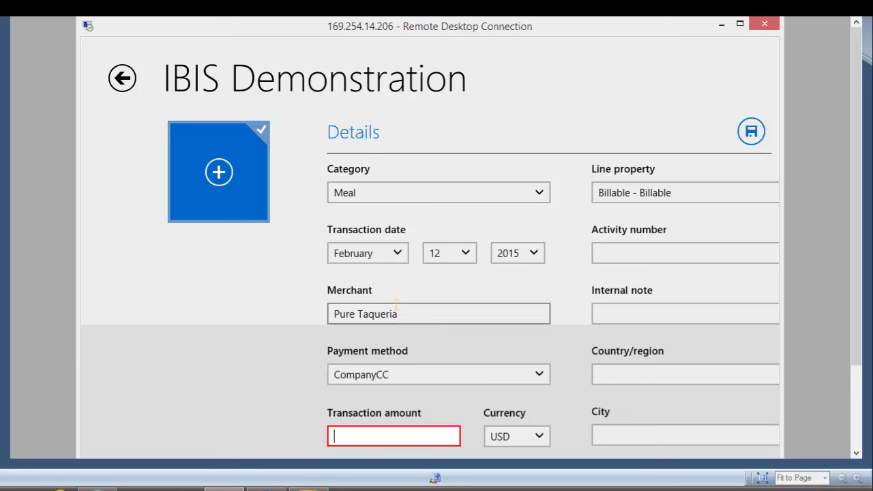
{"action": "type", "text": "12.96"}
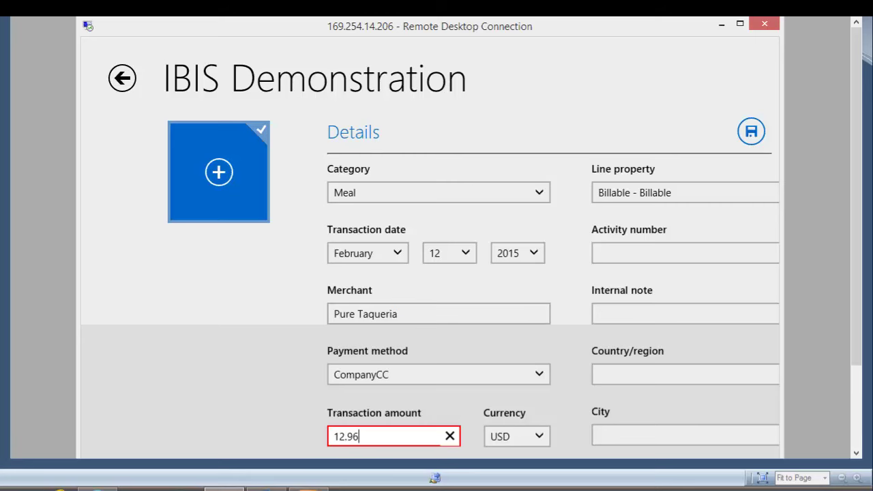
{"action": "scroll", "coordinate": [436, 273], "scroll_direction": "right", "scroll_amount": 5}
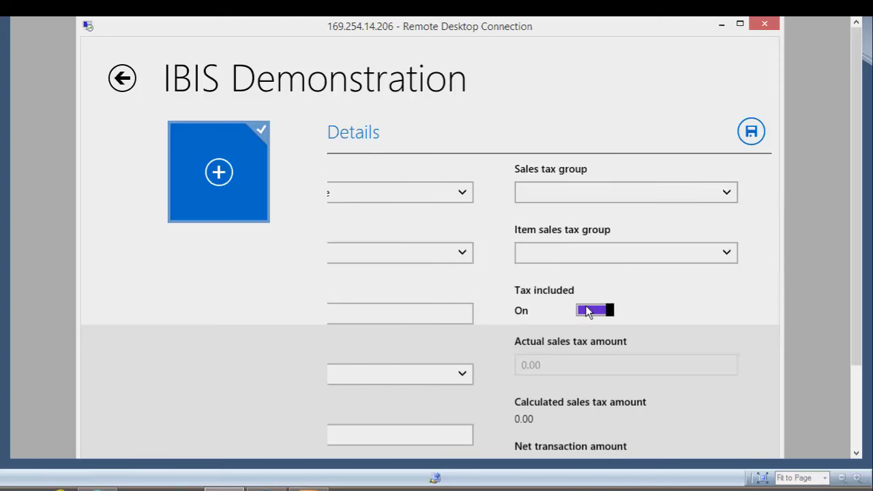
{"action": "left_click", "coordinate": [750, 140]}
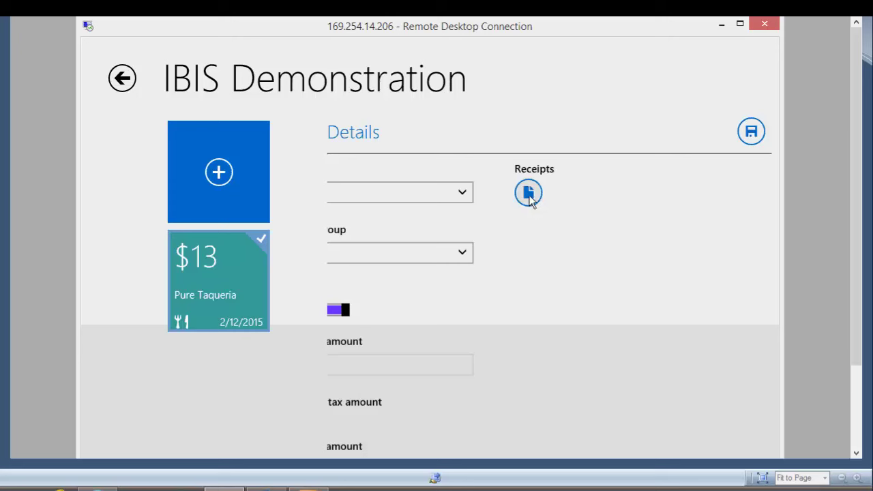
Open the receipt options for the Pure Taqueria expense and look over the available receipts
{"action": "left_click", "coordinate": [530, 197]}
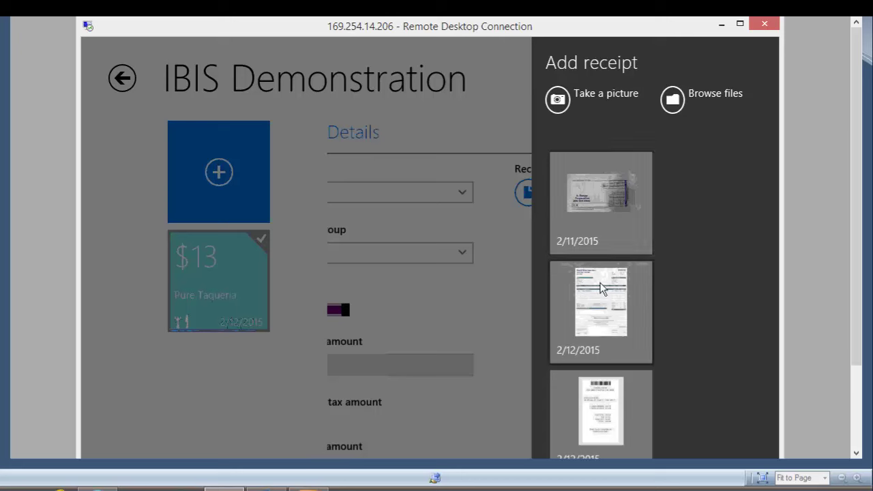
{"action": "left_click", "coordinate": [558, 100]}
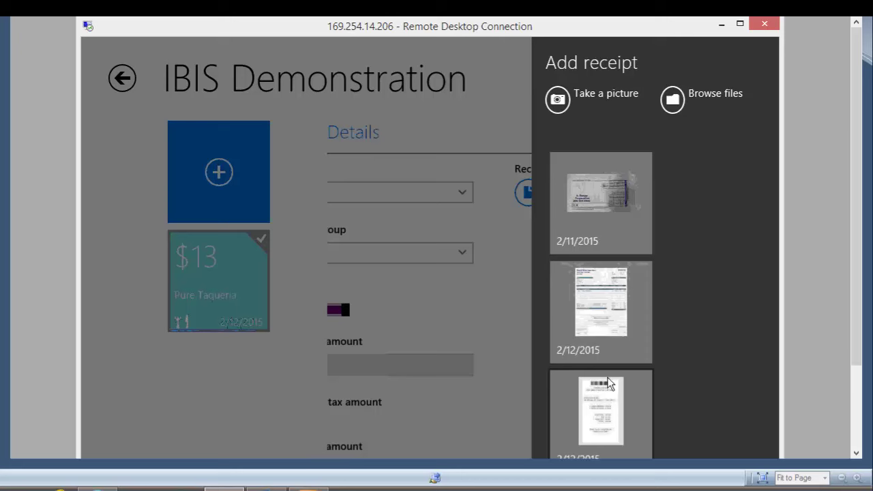
{"action": "left_click", "coordinate": [606, 208]}
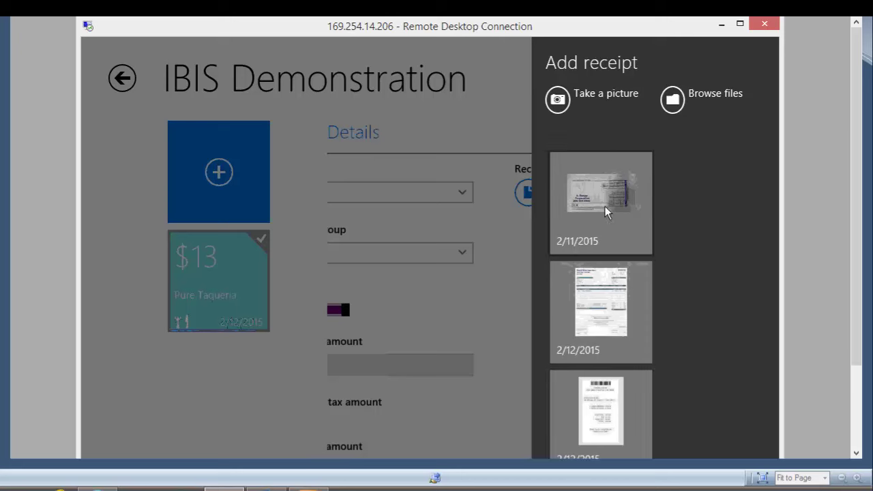
Browse the receipt files to the Sample Receipts folder inside DemoFiles on the Windows (C:) drive
{"action": "left_click", "coordinate": [672, 99]}
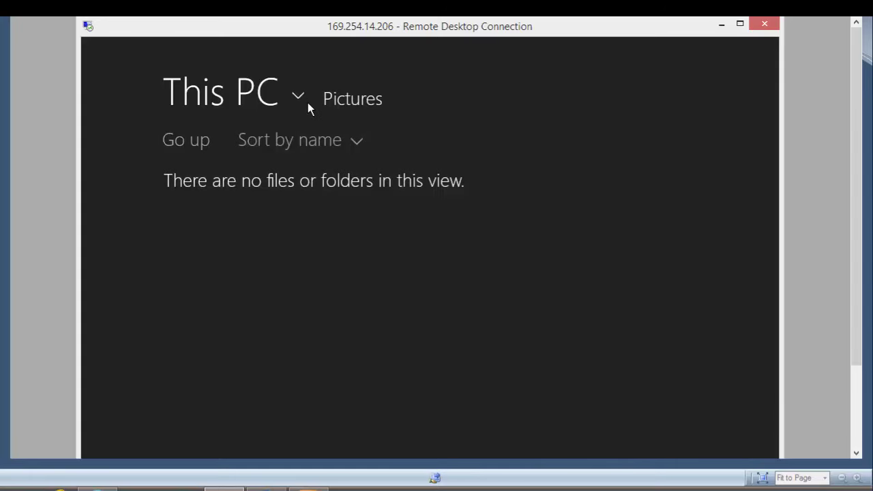
{"action": "left_click", "coordinate": [193, 141]}
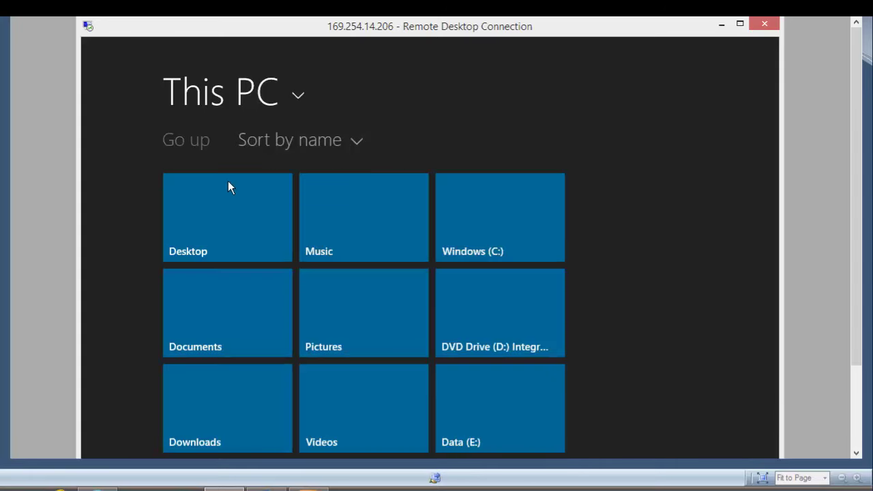
{"action": "left_click", "coordinate": [196, 207]}
{"action": "left_click", "coordinate": [188, 141]}
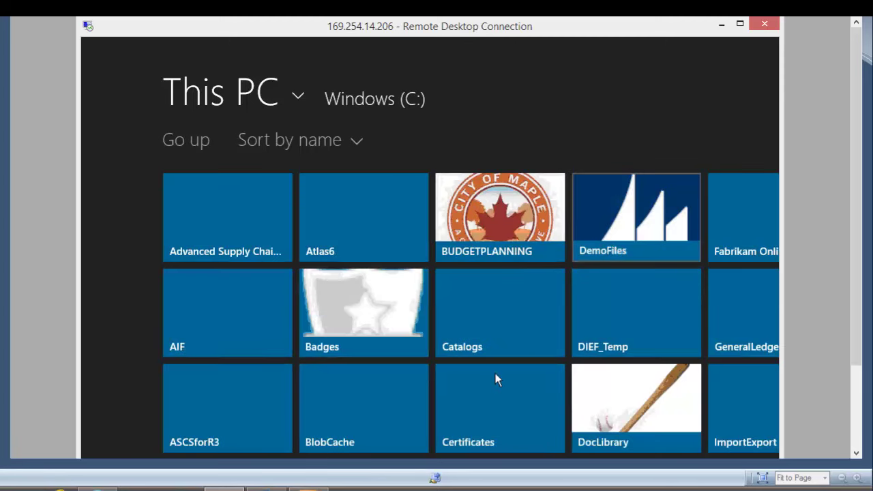
{"action": "scroll", "coordinate": [616, 325], "scroll_direction": "down", "scroll_amount": 2}
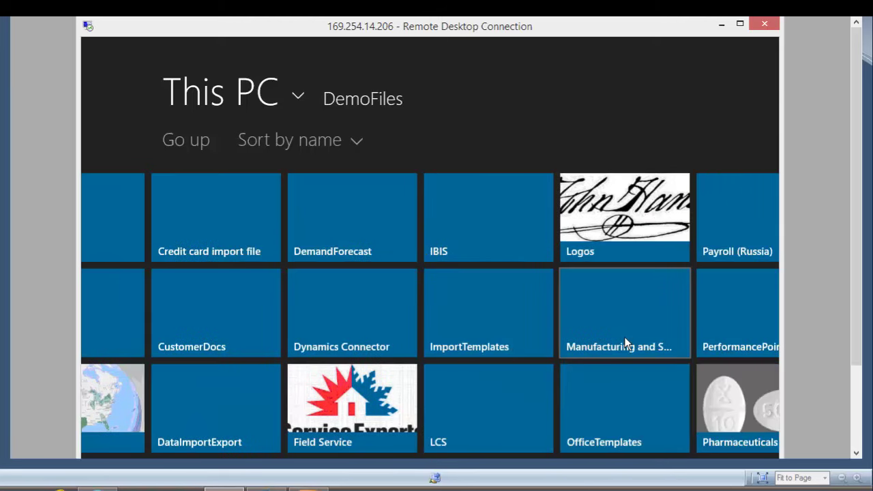
{"action": "scroll", "coordinate": [626, 343], "scroll_direction": "down", "scroll_amount": 3}
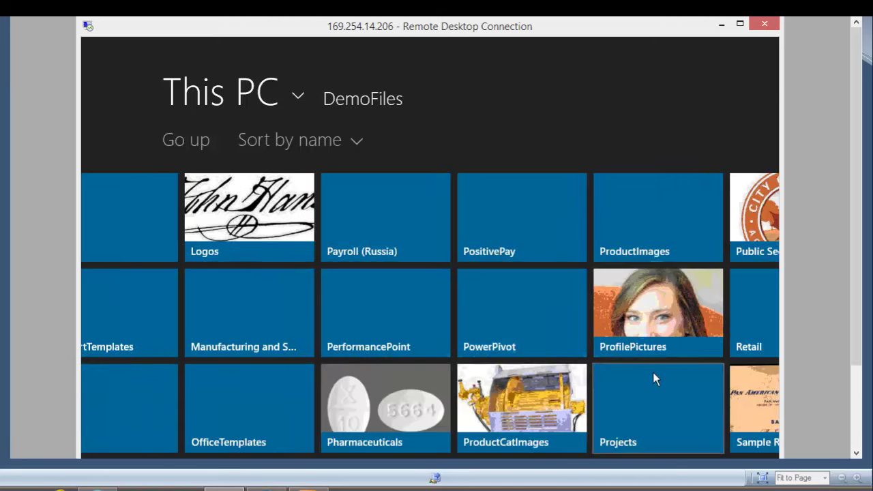
{"action": "scroll", "coordinate": [658, 376], "scroll_direction": "down", "scroll_amount": 2}
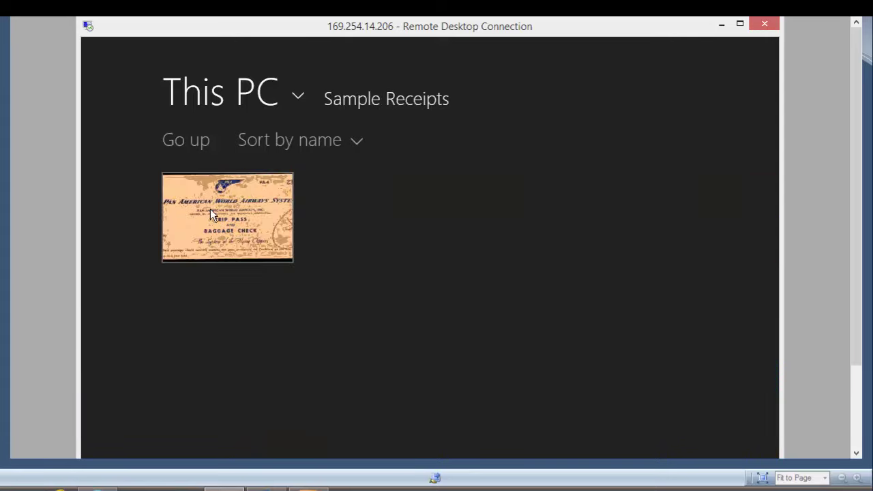
Add the Pan American World Airways baggage check image to the receipts and return to the expense details
{"action": "left_click", "coordinate": [210, 208]}
{"action": "left_click", "coordinate": [598, 456]}
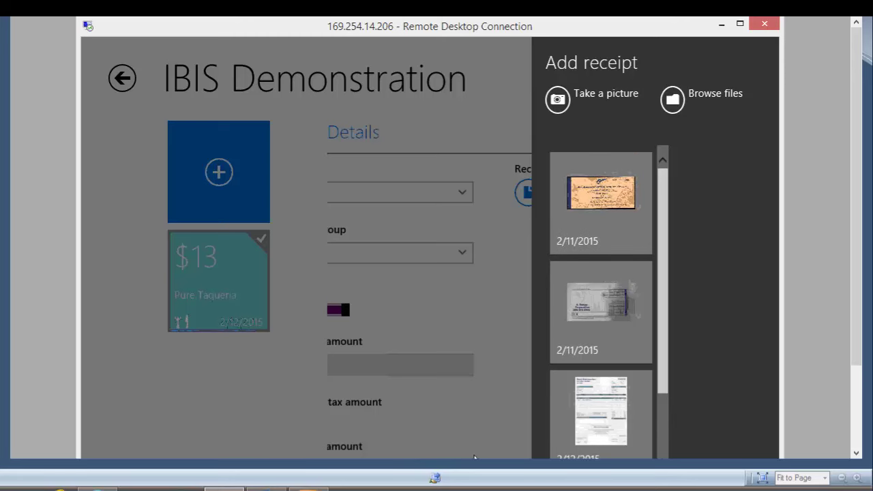
{"action": "left_click", "coordinate": [508, 300]}
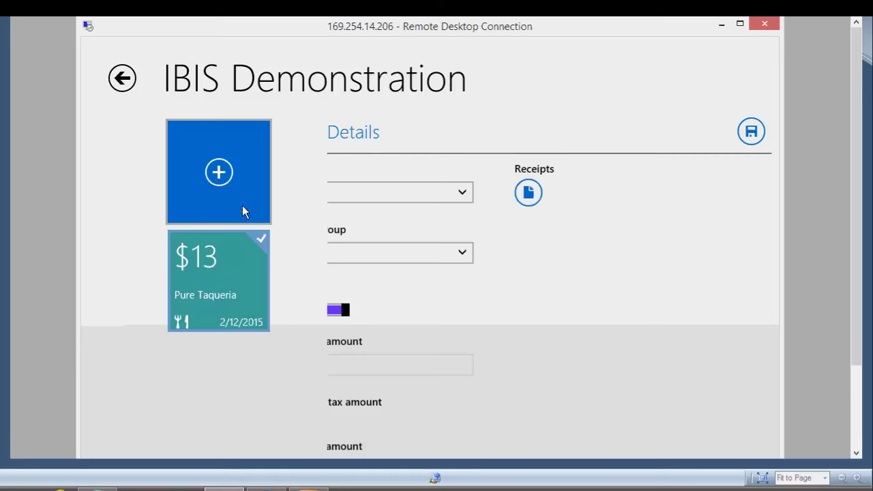
Add a second expense in the Gifts category with merchant "Gift Shop" and a transaction amount of 100, and save it
{"action": "left_click", "coordinate": [255, 181]}
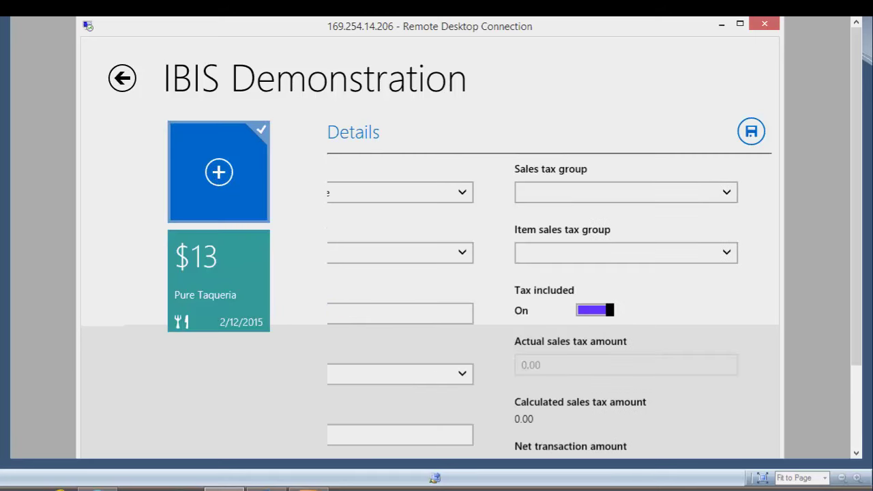
{"action": "left_click", "coordinate": [418, 198]}
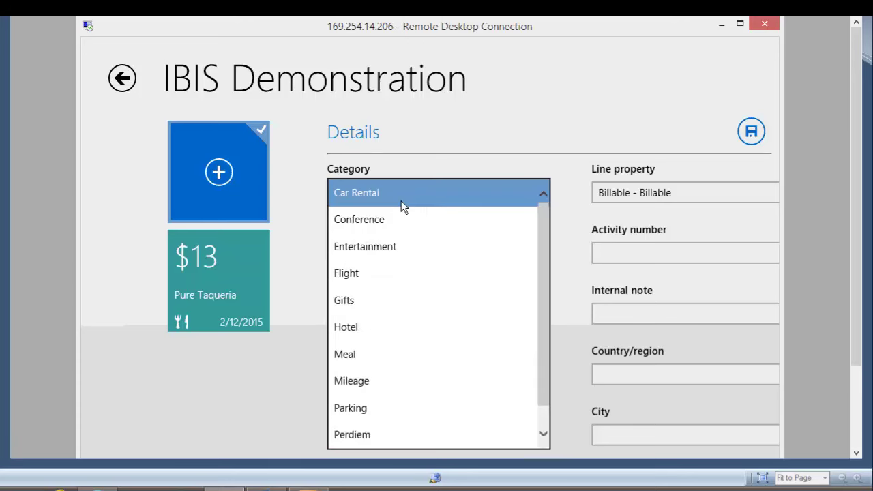
{"action": "left_click", "coordinate": [362, 286]}
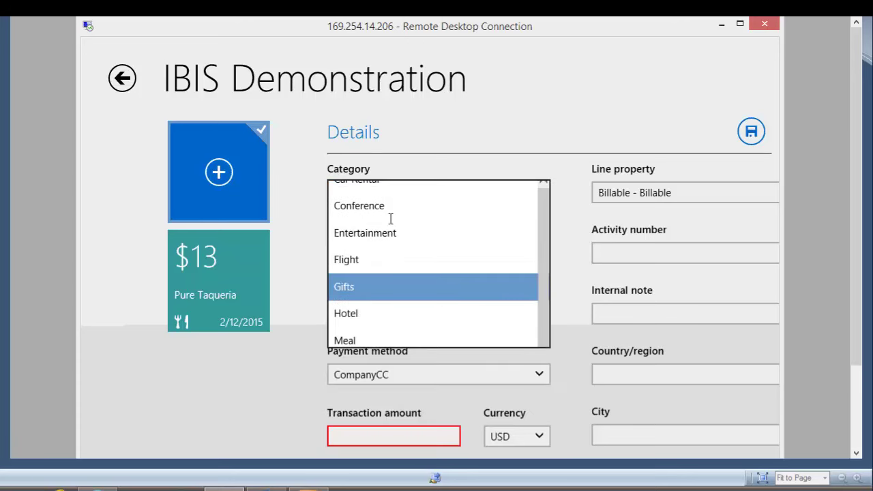
{"action": "left_click", "coordinate": [403, 313]}
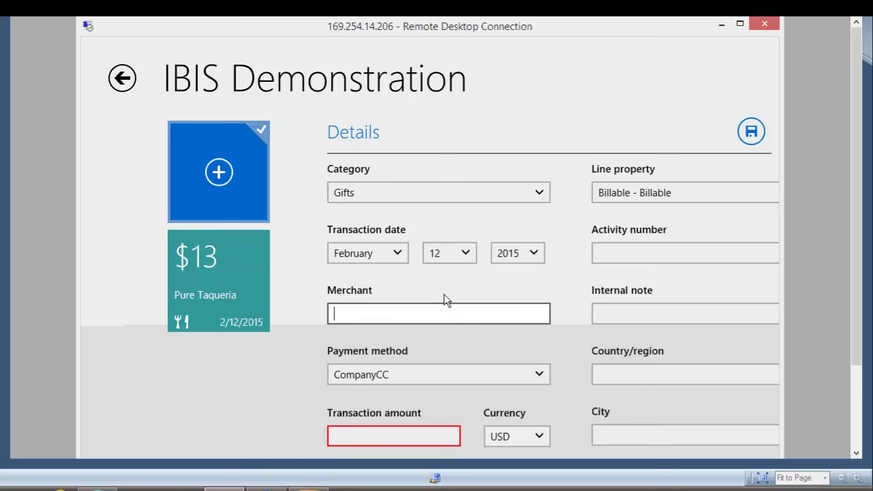
{"action": "type", "text": "Gift Shop"}
{"action": "key", "text": "Tab"}
{"action": "key", "text": "Tab"}
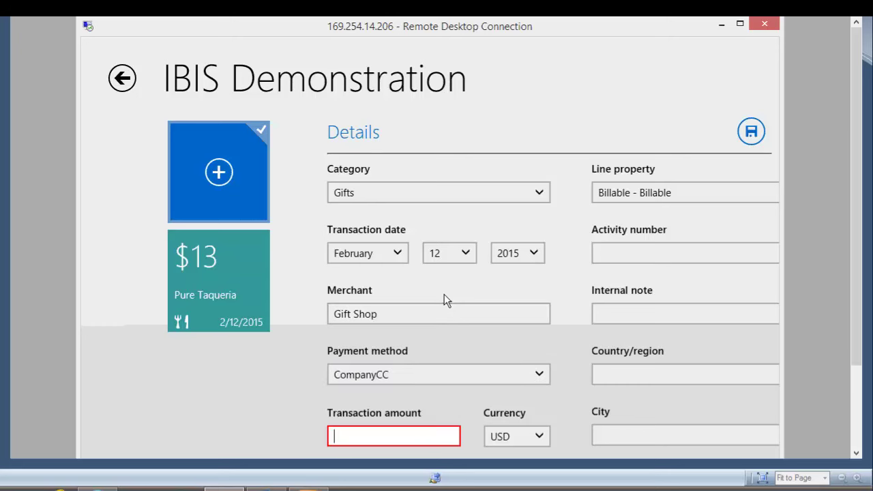
{"action": "type", "text": "100"}
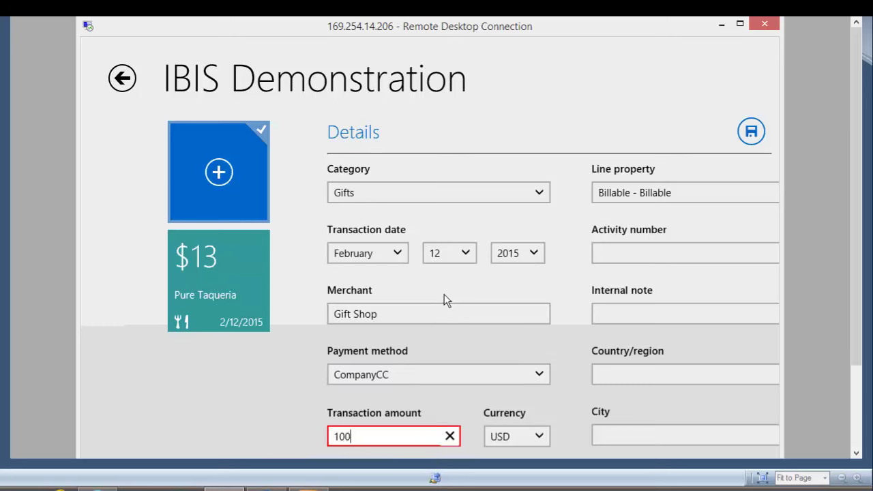
{"action": "left_click", "coordinate": [753, 132]}
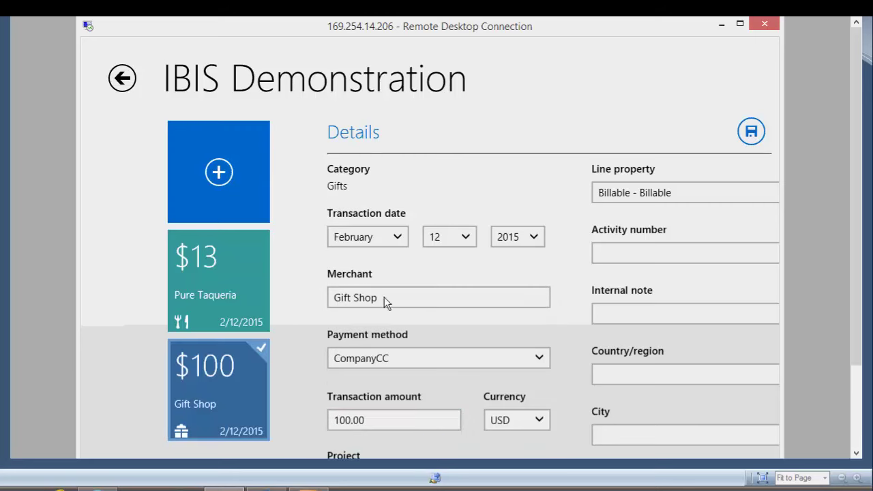
Look at the saved meal and gift expenses, and return to the My expenses overview
{"action": "left_click", "coordinate": [226, 315]}
{"action": "left_click", "coordinate": [234, 367]}
{"action": "left_click", "coordinate": [122, 79]}
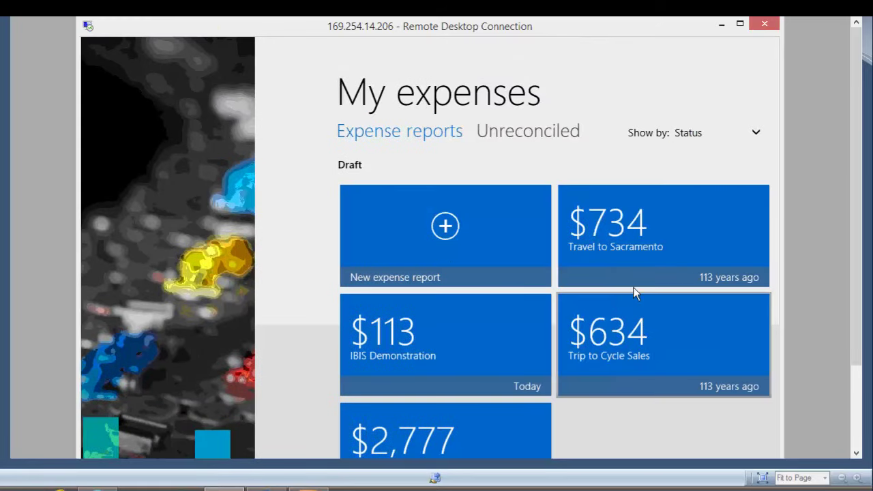
Reopen the IBIS Demonstration report, view the Pure Taqueria expense and its editable details, and return to the expense list
{"action": "left_click", "coordinate": [408, 345]}
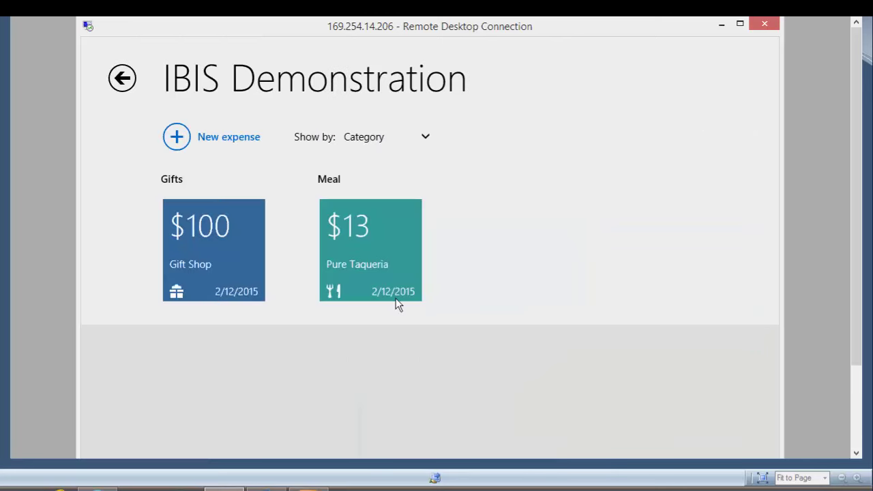
{"action": "left_click", "coordinate": [369, 262]}
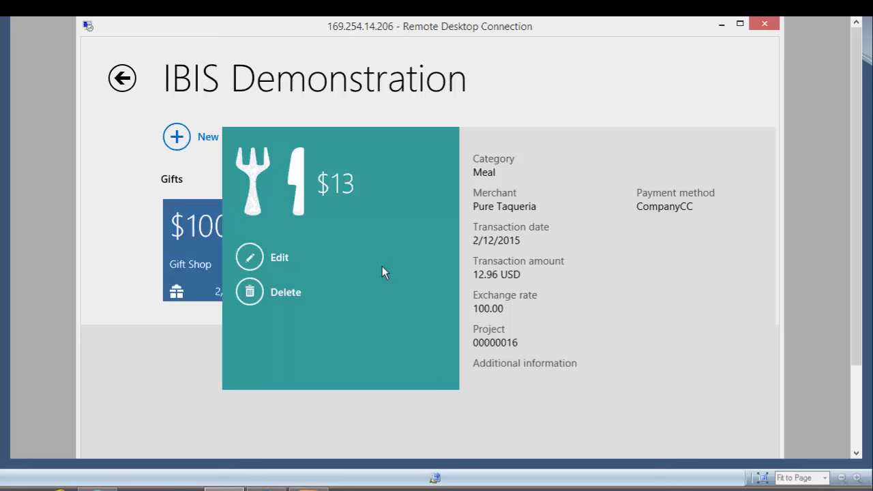
{"action": "left_click", "coordinate": [251, 257]}
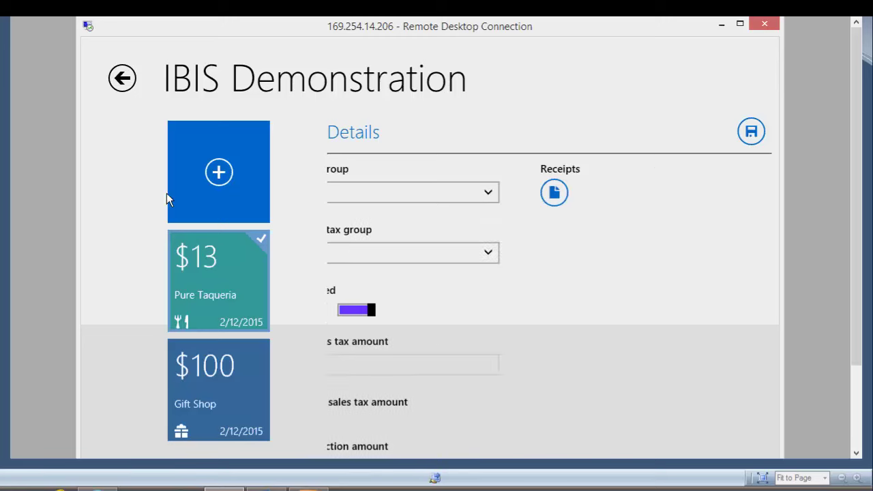
{"action": "left_click", "coordinate": [116, 85]}
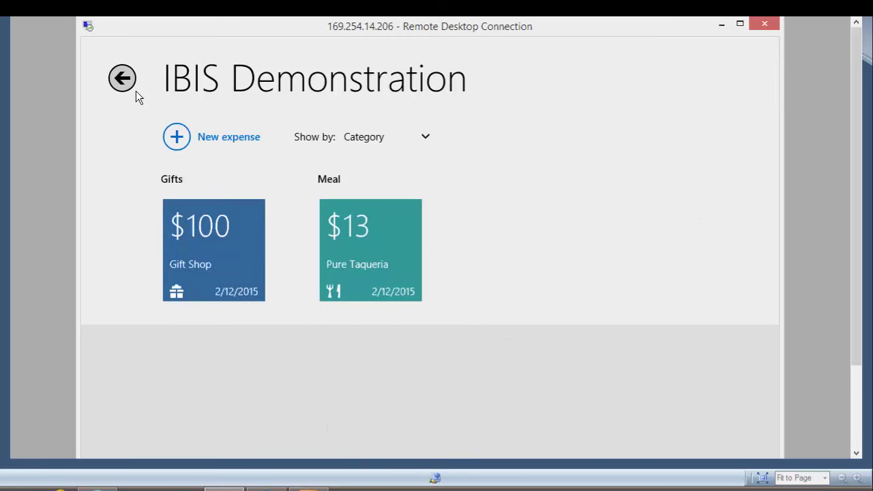
Return to the expense reports overview, open the in-review Team Lunch report, view its Fourth Coffee meal expense, and go back
{"action": "left_click", "coordinate": [135, 90]}
{"action": "scroll", "coordinate": [528, 239], "scroll_direction": "down", "scroll_amount": 10}
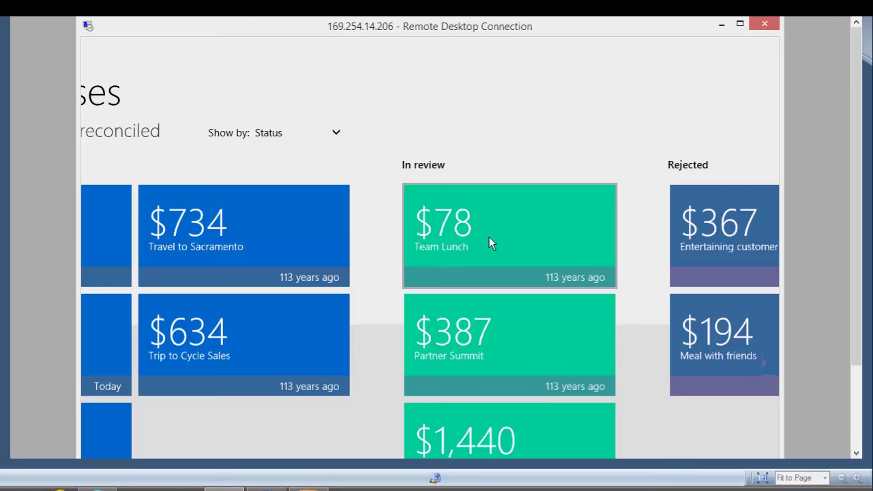
{"action": "left_click", "coordinate": [478, 235]}
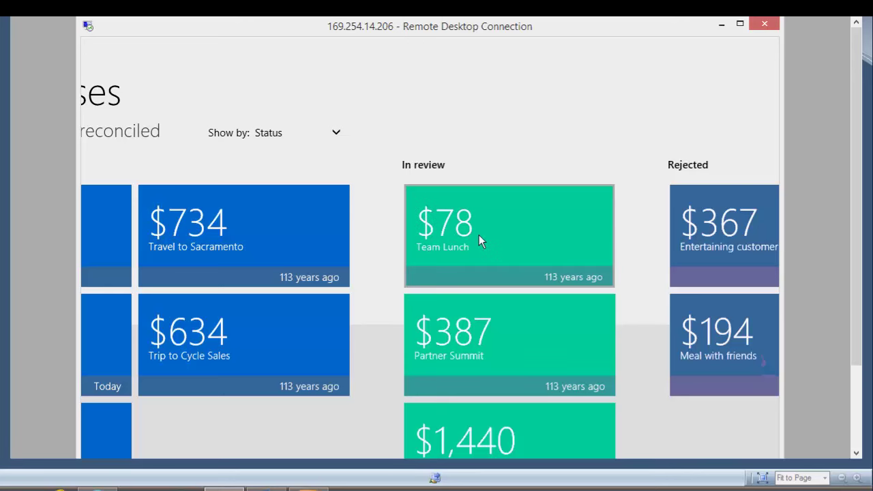
{"action": "left_click", "coordinate": [252, 269]}
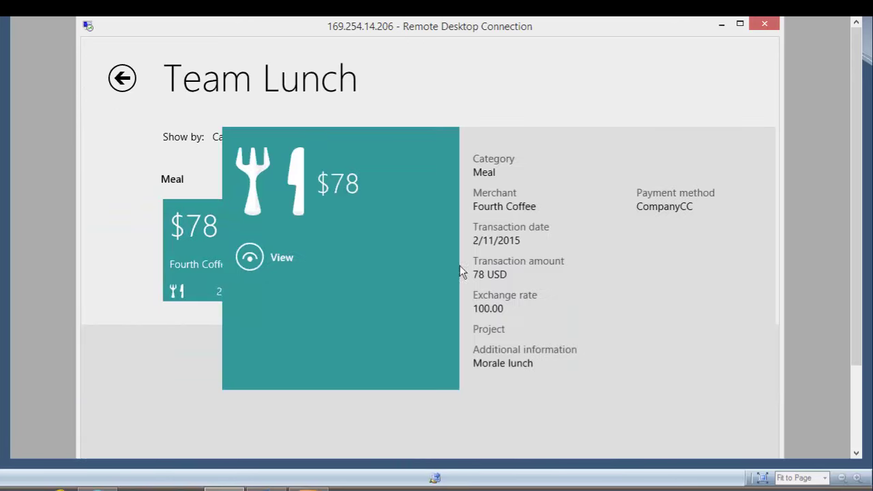
{"action": "left_click", "coordinate": [130, 80]}
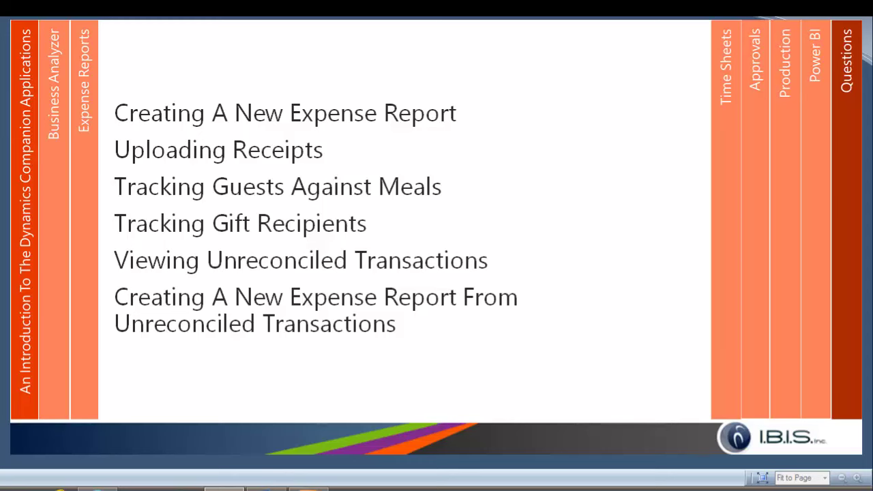
Leave the expenses app and switch to the timesheets app
{"action": "key", "text": "Right"}
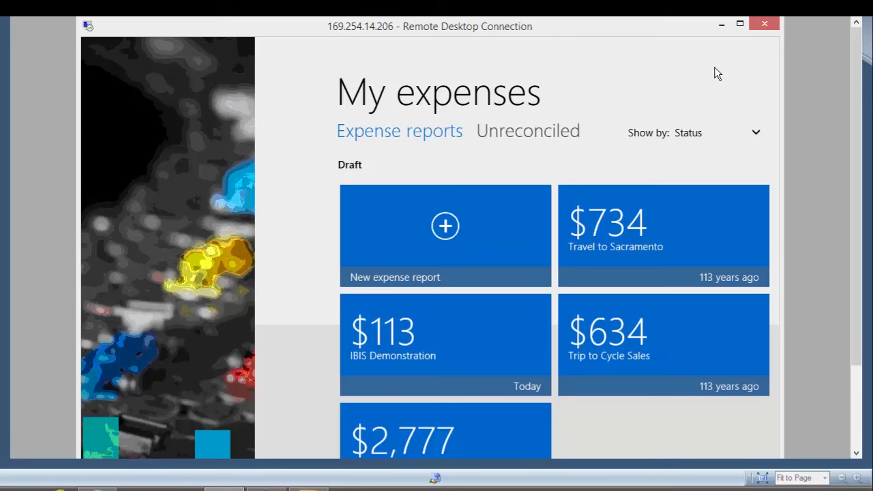
{"action": "left_click", "coordinate": [714, 67]}
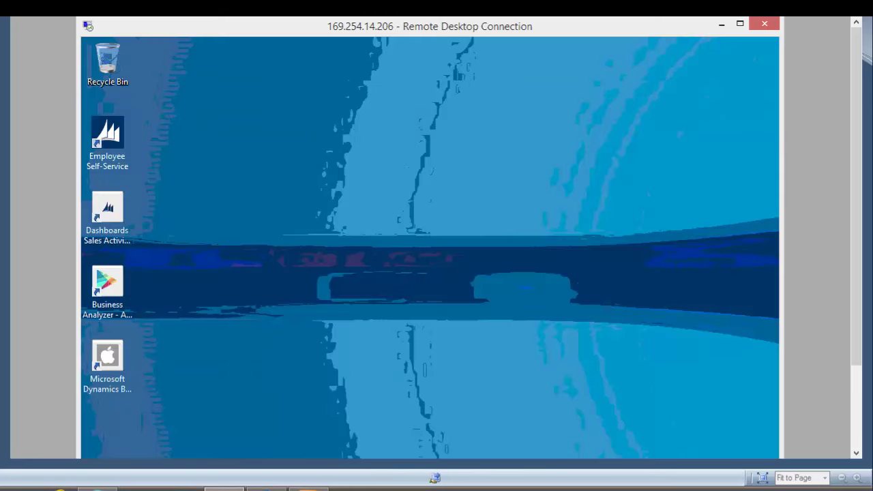
{"action": "key", "text": "super"}
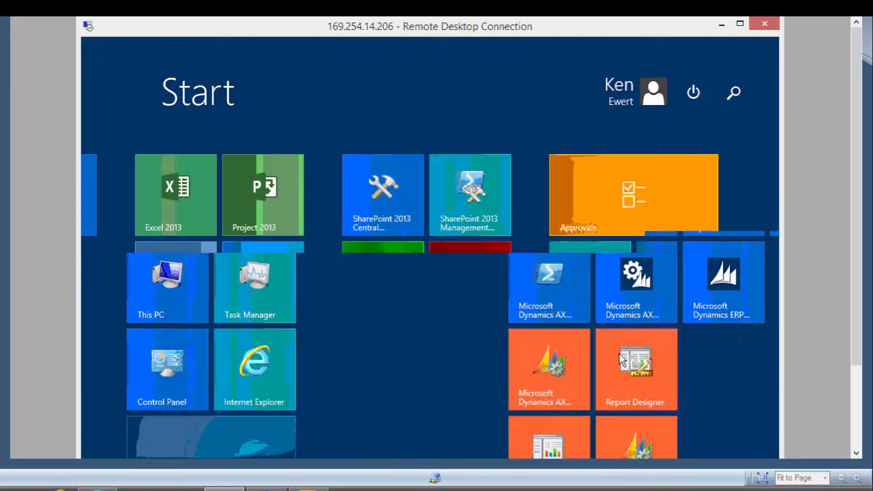
{"action": "left_click", "coordinate": [566, 305]}
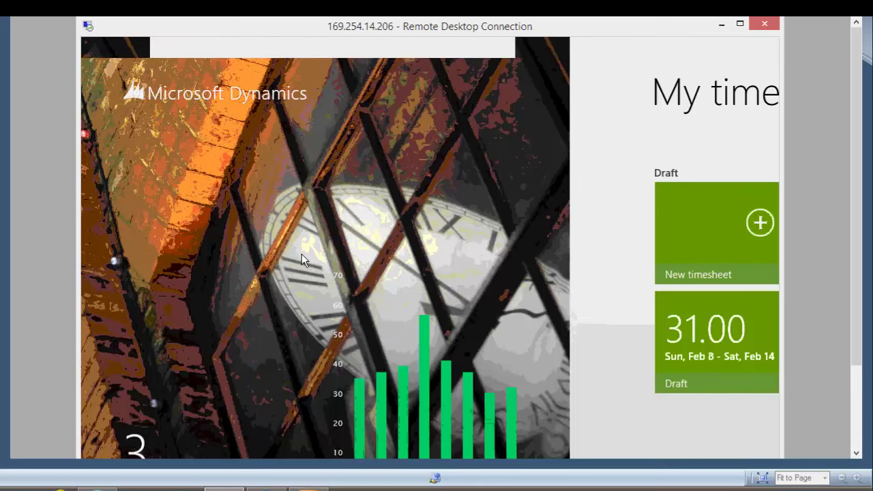
Examine the in-review Mon, Feb 9 - Sun, Feb 15 timesheet by week, details and charts, and return to the timesheet overview
{"action": "scroll", "coordinate": [302, 254], "scroll_direction": "down", "scroll_amount": 5}
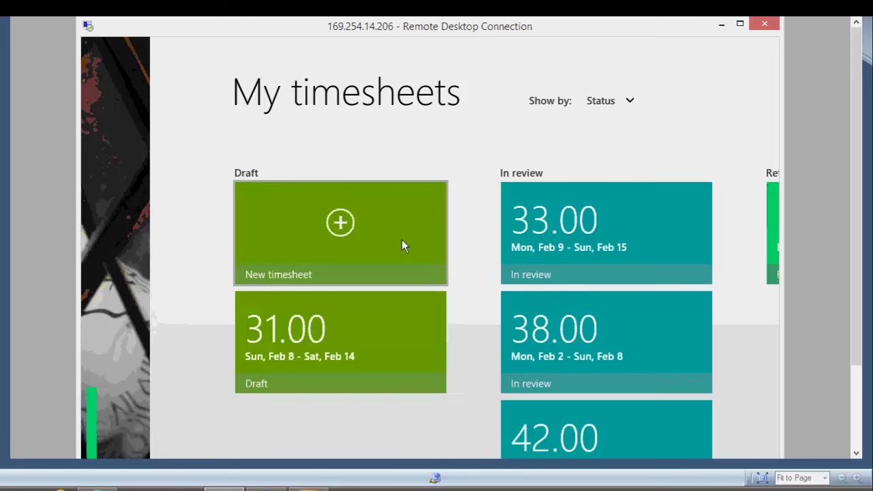
{"action": "scroll", "coordinate": [539, 194], "scroll_direction": "down", "scroll_amount": 3}
{"action": "scroll", "coordinate": [538, 194], "scroll_direction": "down", "scroll_amount": 3}
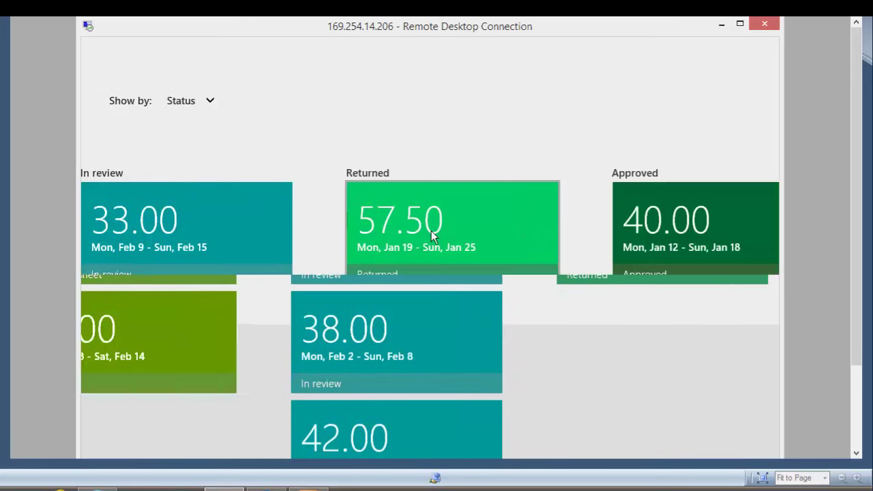
{"action": "left_click", "coordinate": [161, 223]}
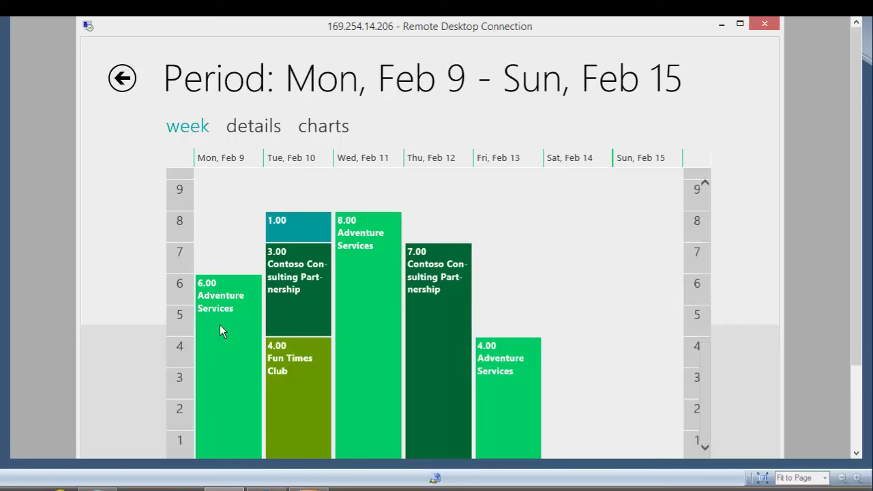
{"action": "left_click", "coordinate": [247, 130]}
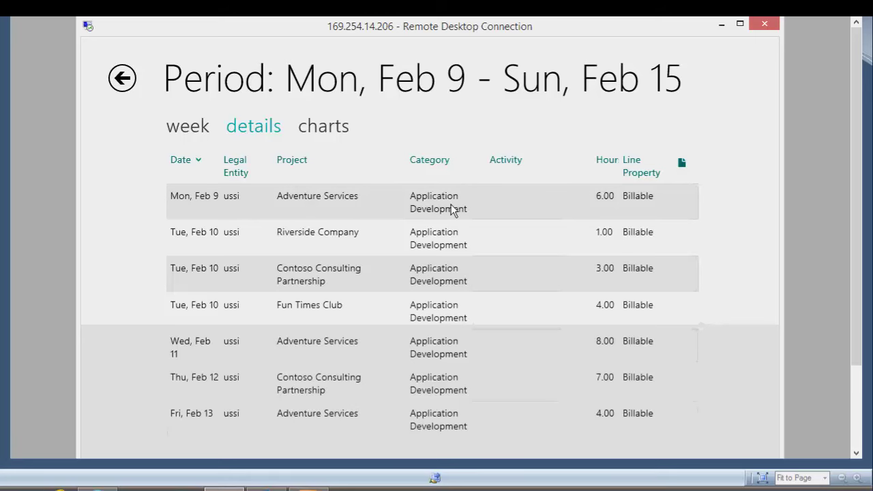
{"action": "left_click", "coordinate": [315, 130]}
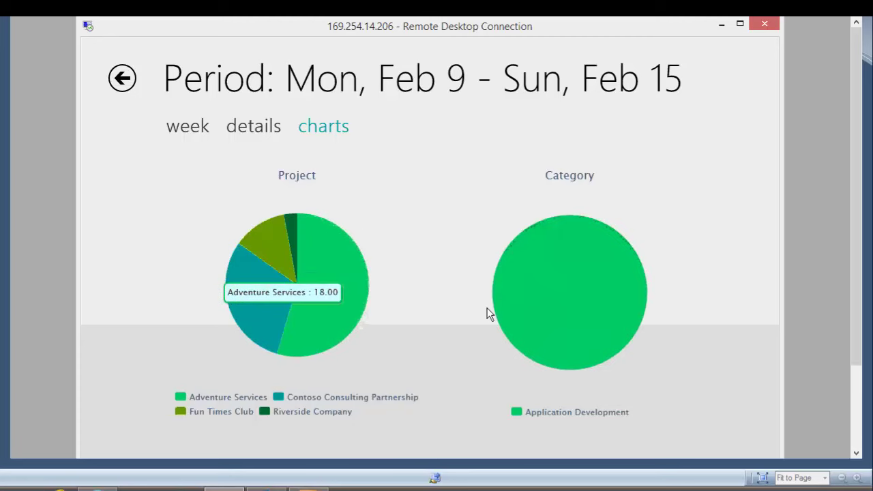
{"action": "mouse_move", "coordinate": [488, 280]}
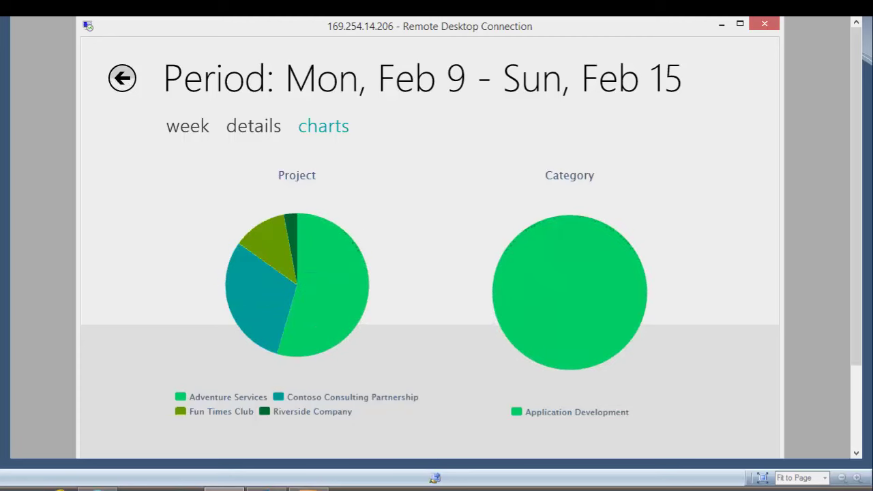
{"action": "left_click", "coordinate": [136, 85]}
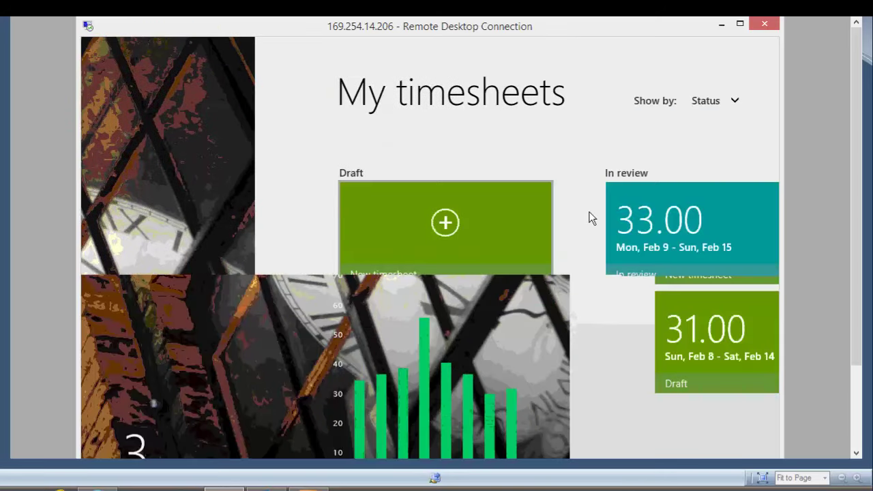
In the draft Sun, Feb 8 - Sat, Feb 14 timesheet, add 2 Thursday, Feb 12 hours for Cycles Sales and Repair Assessment, category Software Design
{"action": "left_click", "coordinate": [322, 336]}
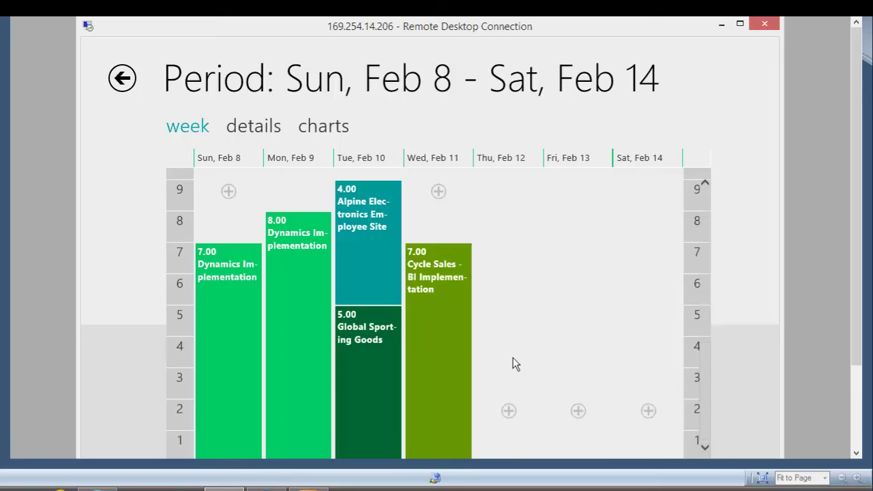
{"action": "left_click", "coordinate": [508, 411]}
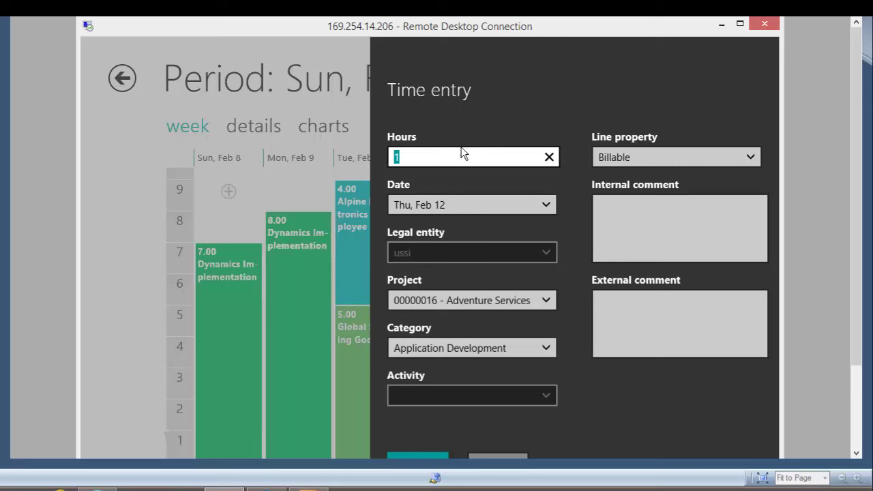
{"action": "type", "text": "2"}
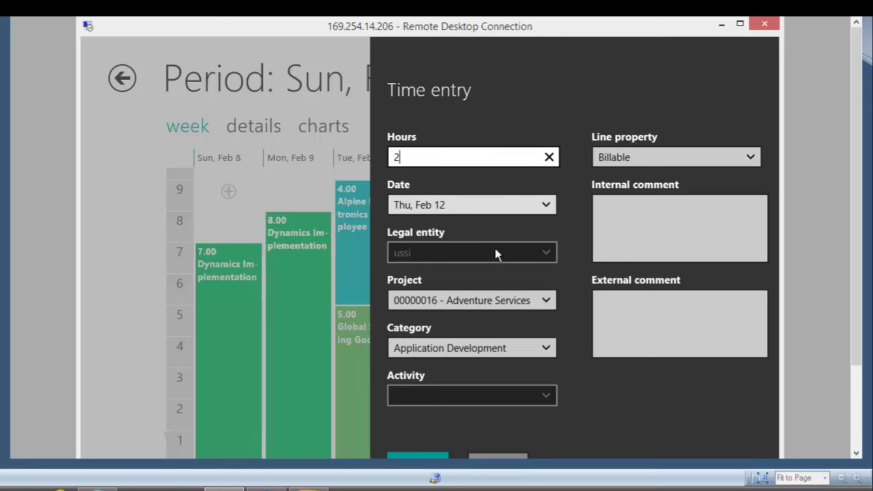
{"action": "left_click", "coordinate": [544, 300]}
{"action": "left_click", "coordinate": [492, 435]}
{"action": "left_click", "coordinate": [535, 351]}
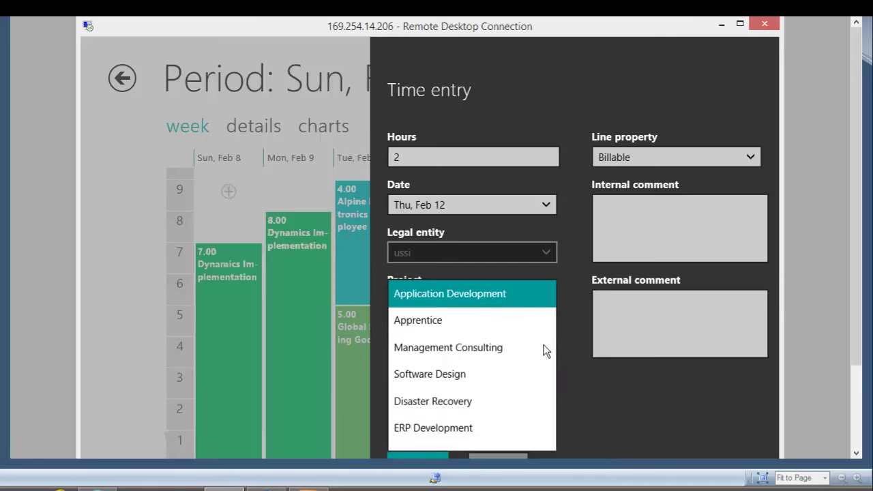
{"action": "left_click", "coordinate": [467, 378]}
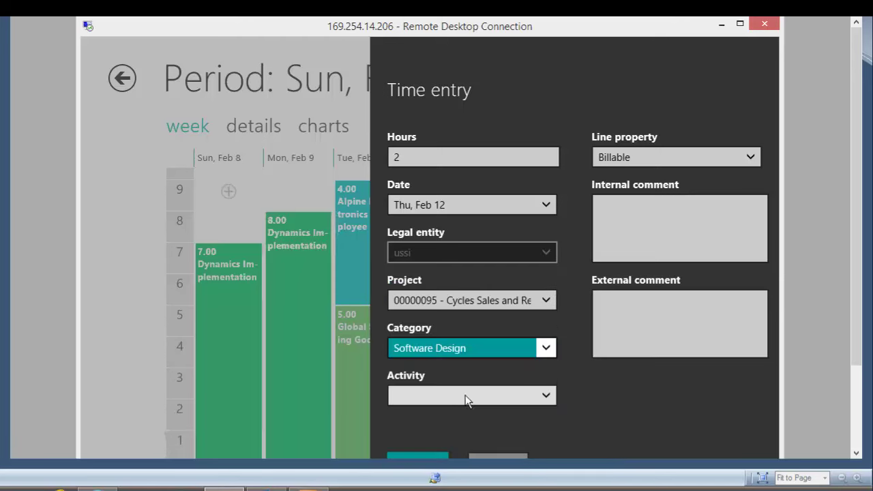
{"action": "left_click", "coordinate": [417, 456]}
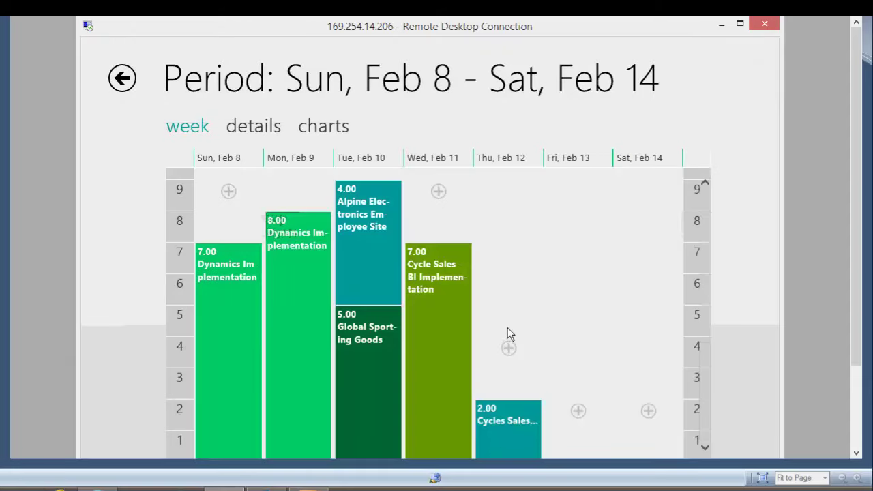
Add a 4-hour time entry on Thu, Feb 12 for Adventure Services in the Software Design category and save it
{"action": "left_click", "coordinate": [509, 349]}
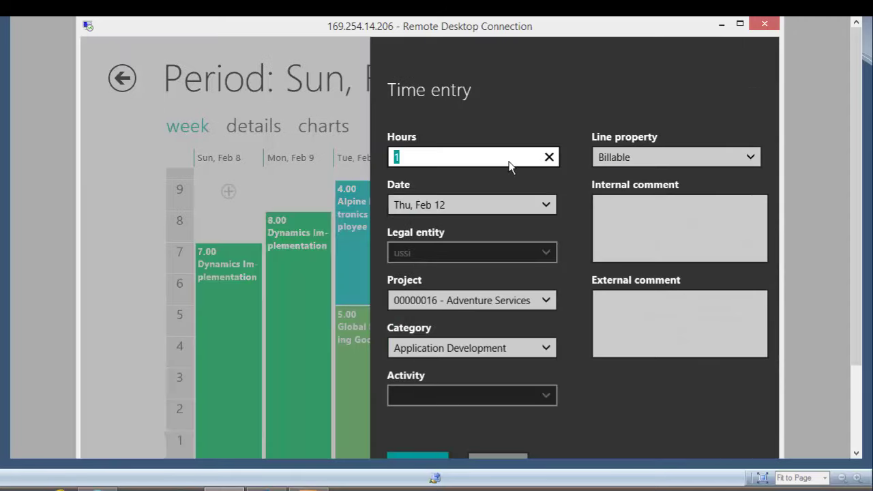
{"action": "type", "text": "4"}
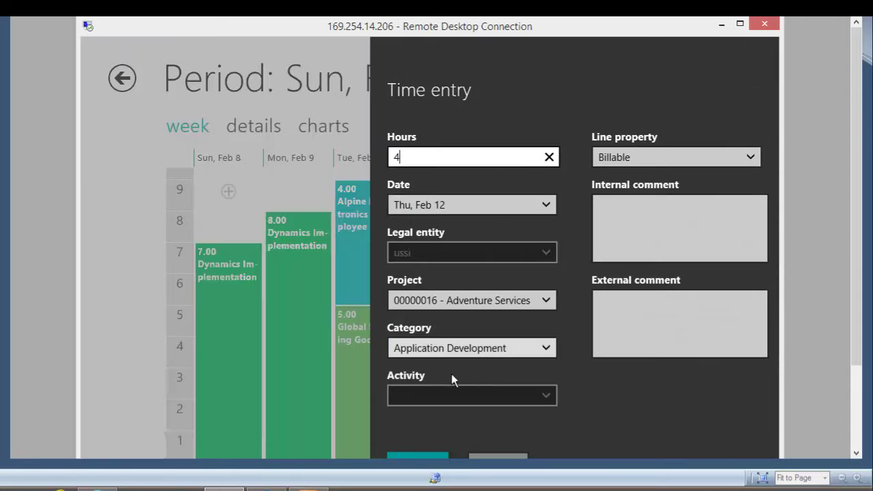
{"action": "left_click", "coordinate": [451, 348]}
{"action": "left_click", "coordinate": [436, 353]}
{"action": "left_click", "coordinate": [418, 456]}
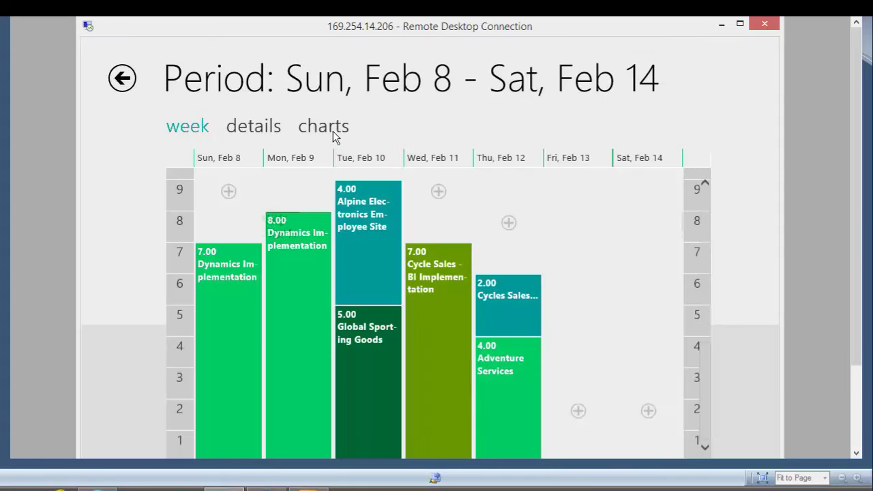
Review the draft timesheet's detail lines, the comments on the Sun, Feb 8 entry, and the project and category charts
{"action": "left_click", "coordinate": [259, 130]}
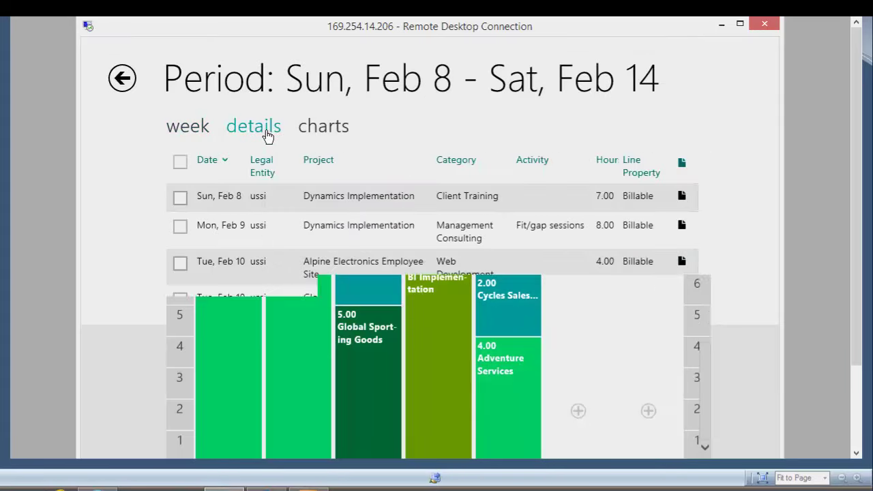
{"action": "left_click", "coordinate": [231, 206]}
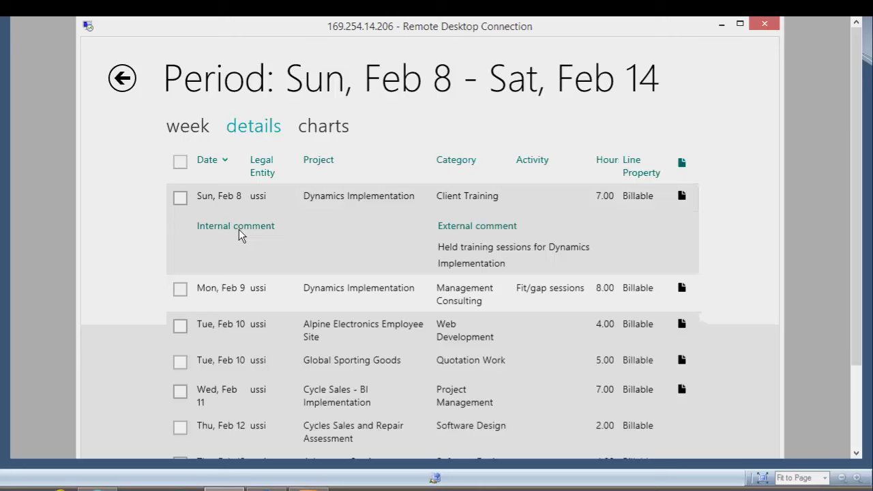
{"action": "left_click", "coordinate": [681, 199]}
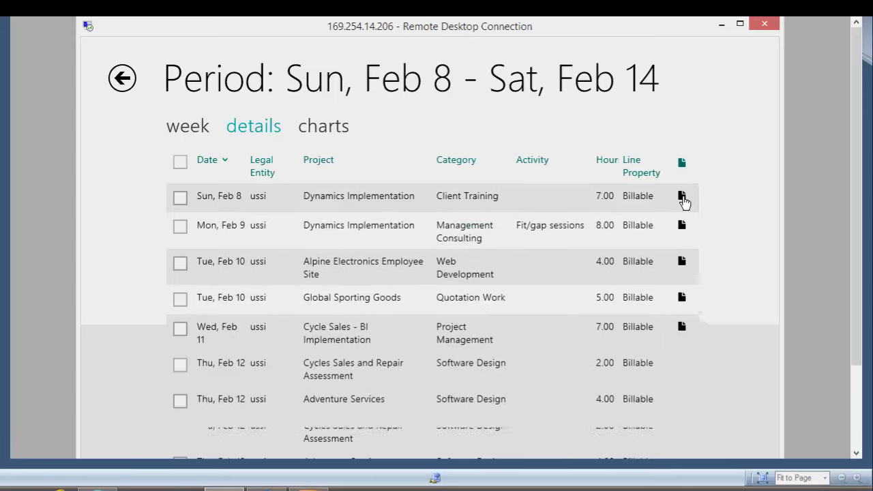
{"action": "left_click", "coordinate": [683, 199]}
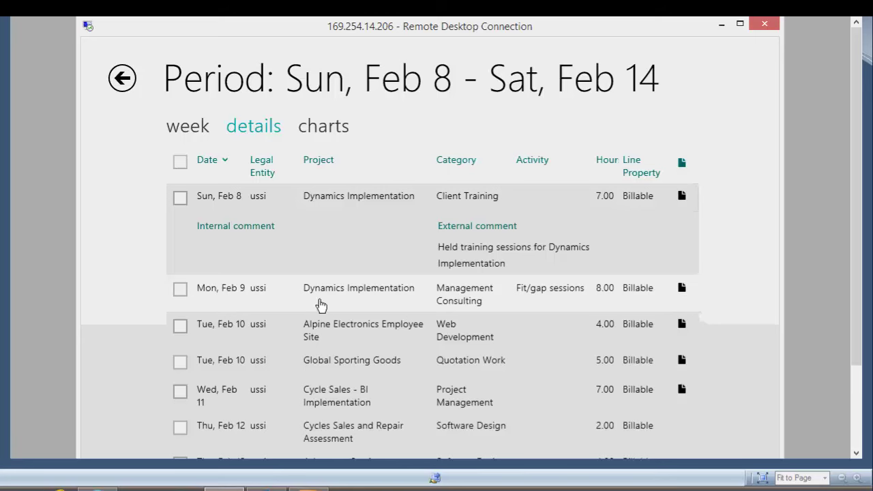
{"action": "left_click", "coordinate": [330, 132]}
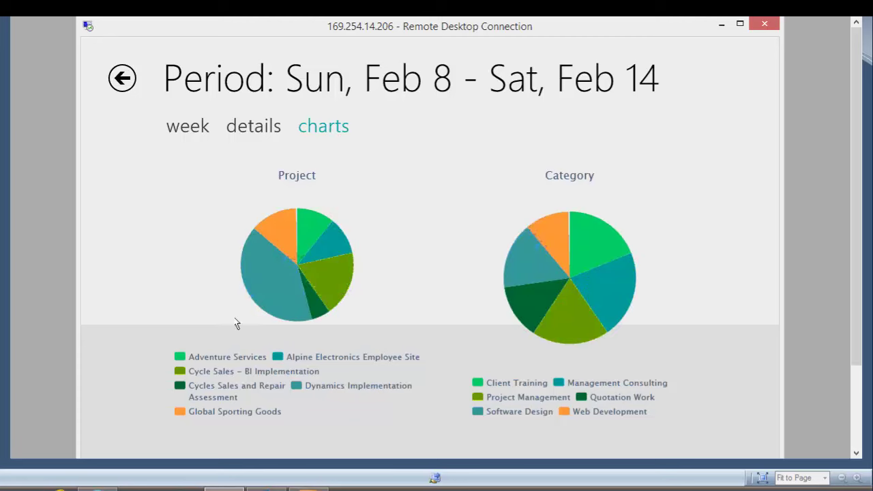
{"action": "mouse_move", "coordinate": [292, 302]}
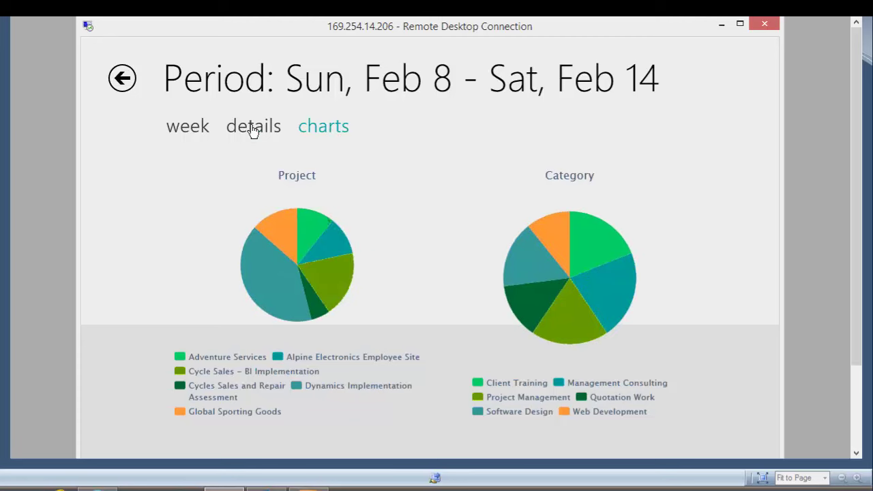
Return to the week view and submit the draft timesheet with the note "Please See Timesheet"
{"action": "left_click", "coordinate": [170, 129]}
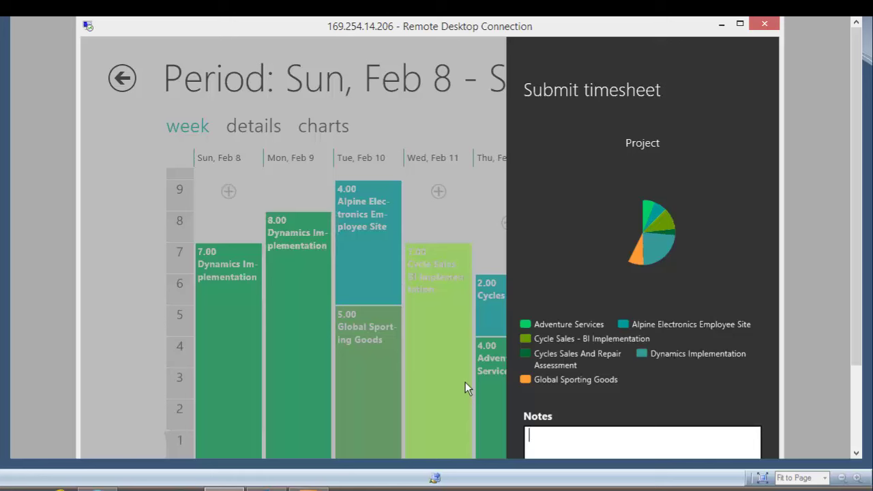
{"action": "type", "text": "Please "}
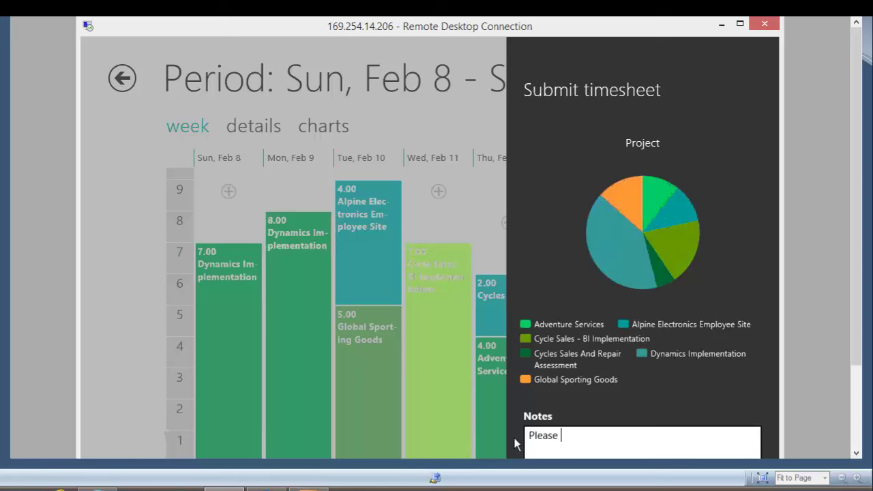
{"action": "type", "text": "See Timesheet"}
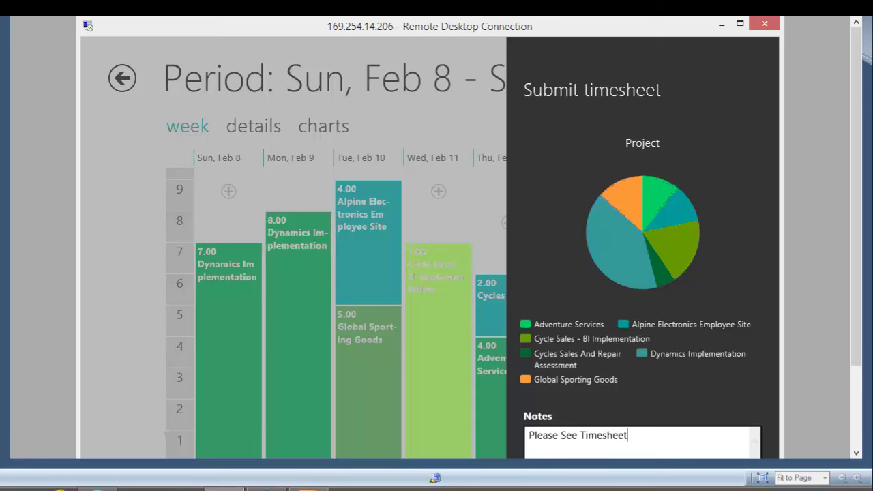
{"action": "key", "text": "Return"}
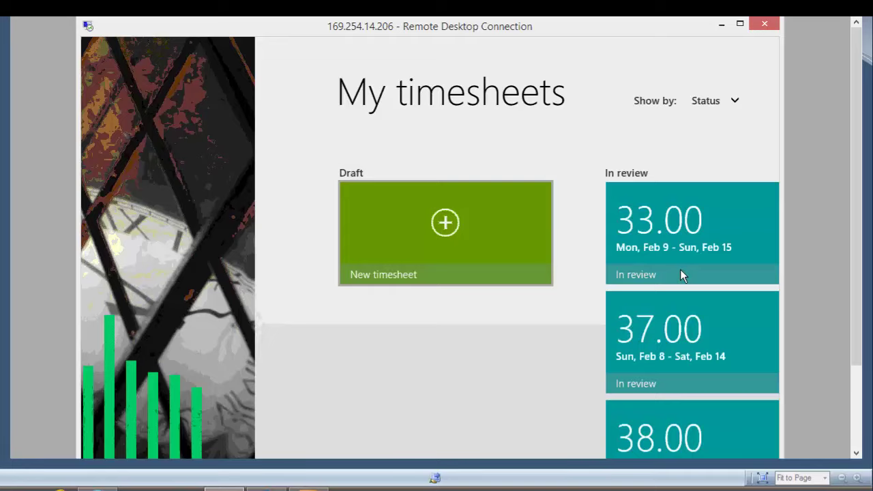
{"action": "scroll", "coordinate": [680, 269], "scroll_direction": "down", "scroll_amount": 3}
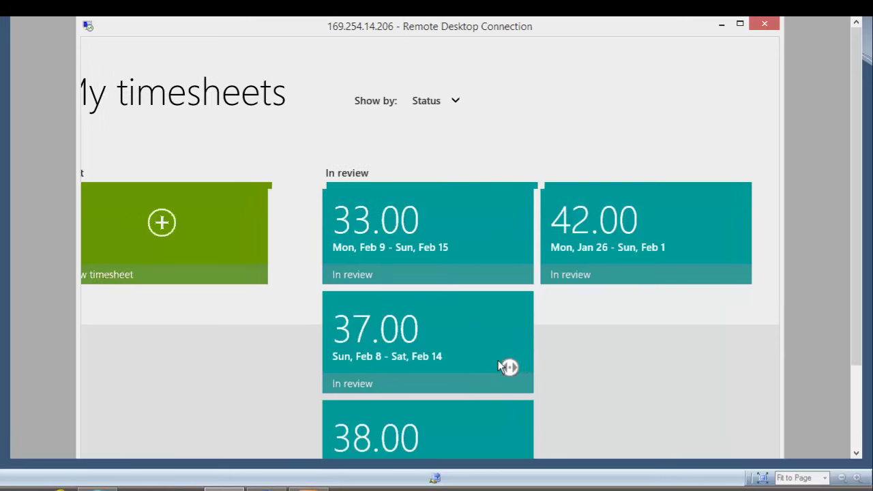
Look through the timesheets grouped by status and return to the start of the overview
{"action": "left_click", "coordinate": [624, 318]}
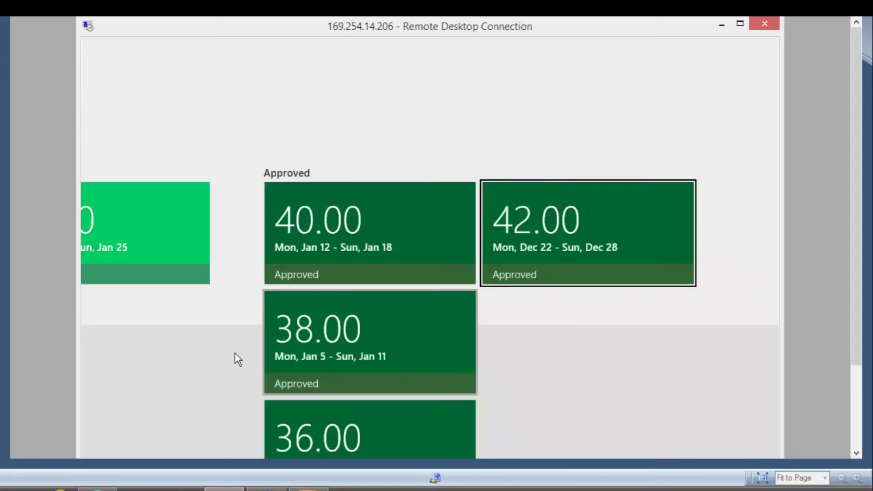
{"action": "scroll", "coordinate": [234, 353], "scroll_direction": "up", "scroll_amount": 10}
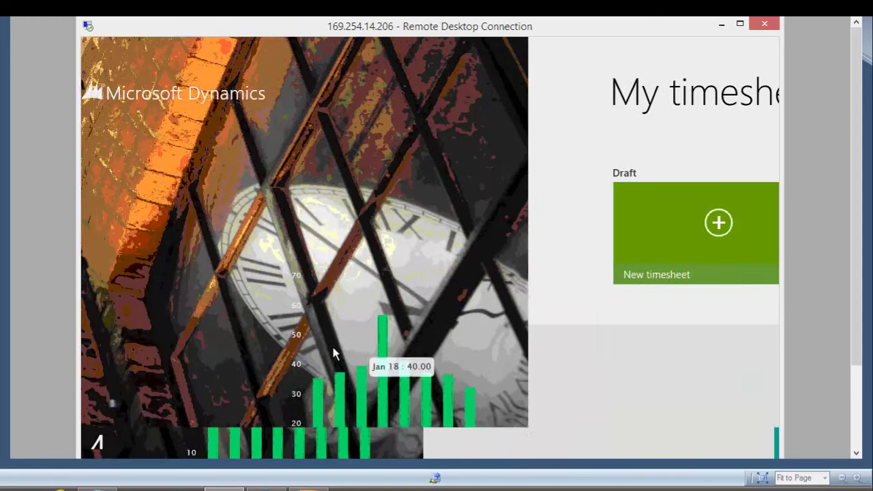
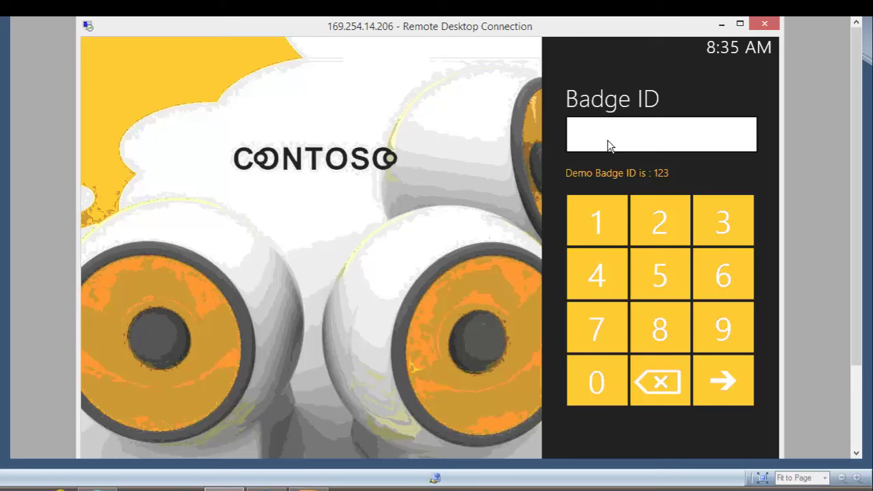
Sign in to the shop floor job terminal with the demo badge ID and browse the list of all jobs
{"action": "type", "text": "123"}
{"action": "key", "text": "Return"}
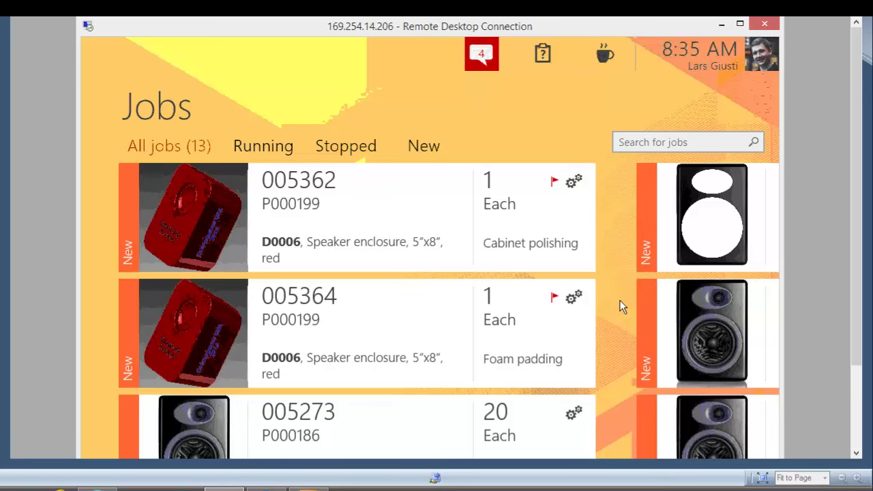
{"action": "scroll", "coordinate": [620, 297], "scroll_direction": "right", "scroll_amount": 2}
{"action": "scroll", "coordinate": [619, 297], "scroll_direction": "right", "scroll_amount": 5}
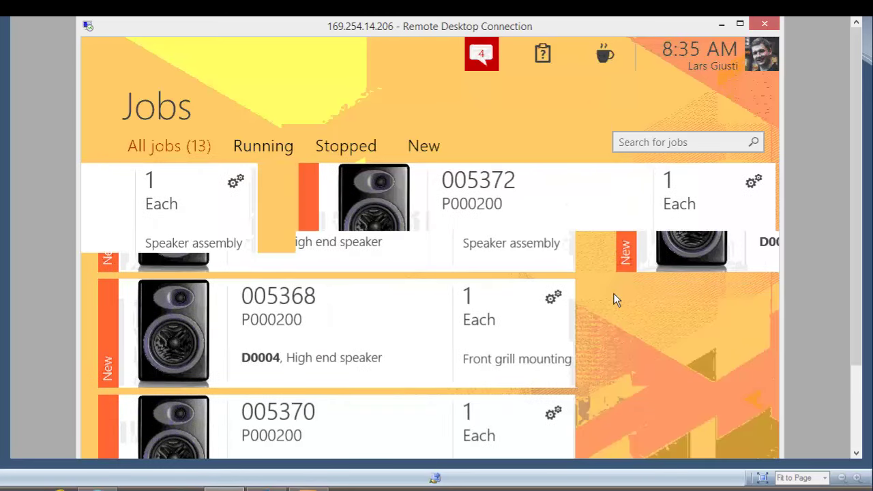
{"action": "scroll", "coordinate": [544, 314], "scroll_direction": "left", "scroll_amount": 5}
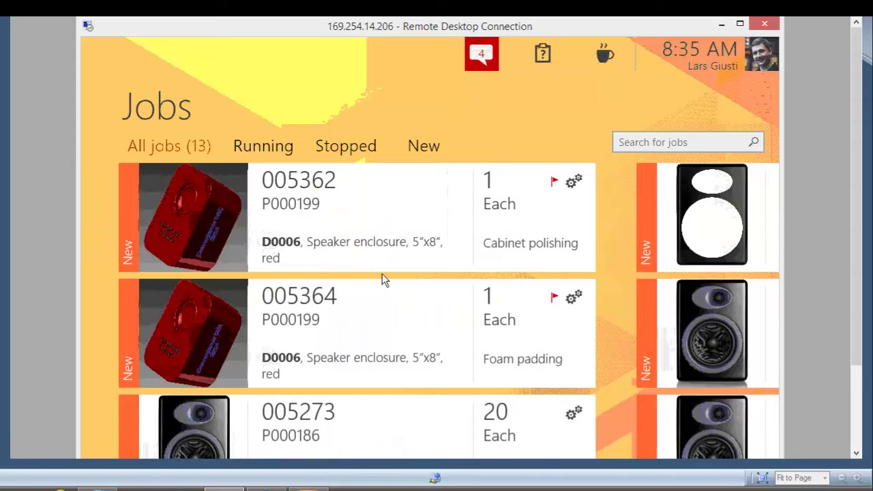
Open the details of job 005362, examine its summary and materials list, and return to the jobs list
{"action": "left_click", "coordinate": [345, 229]}
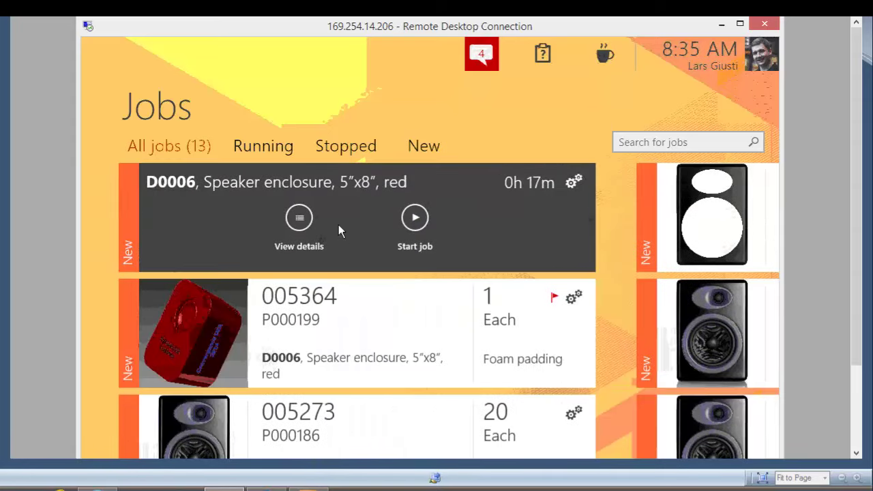
{"action": "left_click", "coordinate": [295, 231]}
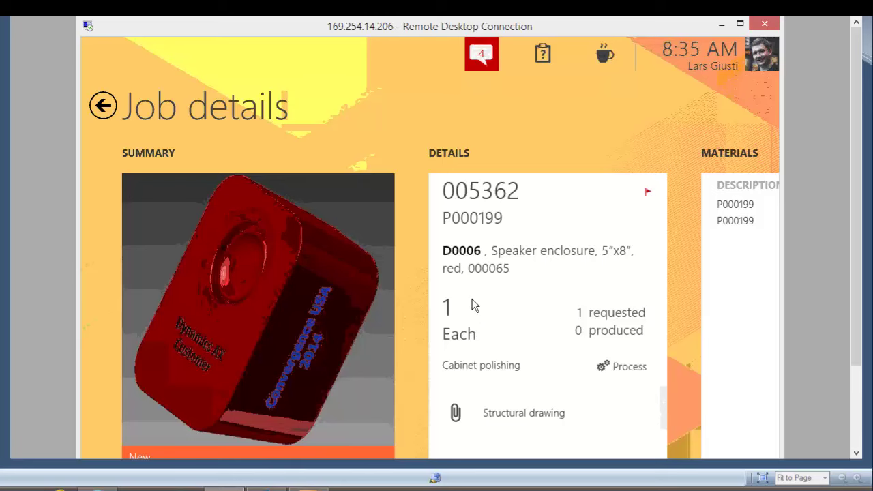
{"action": "scroll", "coordinate": [477, 269], "scroll_direction": "right", "scroll_amount": 5}
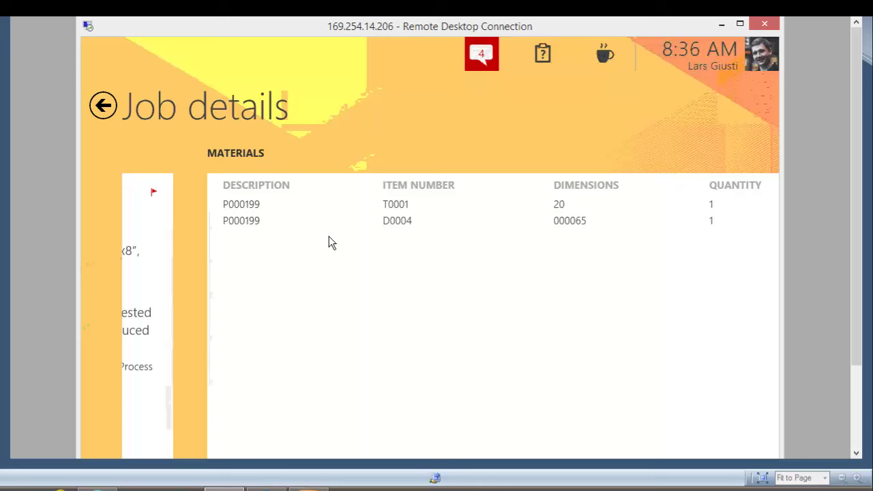
{"action": "scroll", "coordinate": [587, 246], "scroll_direction": "right", "scroll_amount": 1}
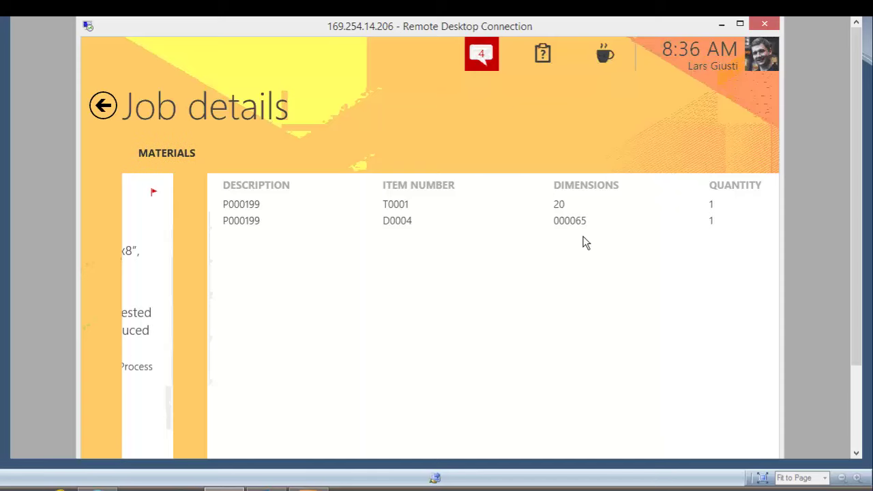
{"action": "scroll", "coordinate": [488, 253], "scroll_direction": "left", "scroll_amount": 4}
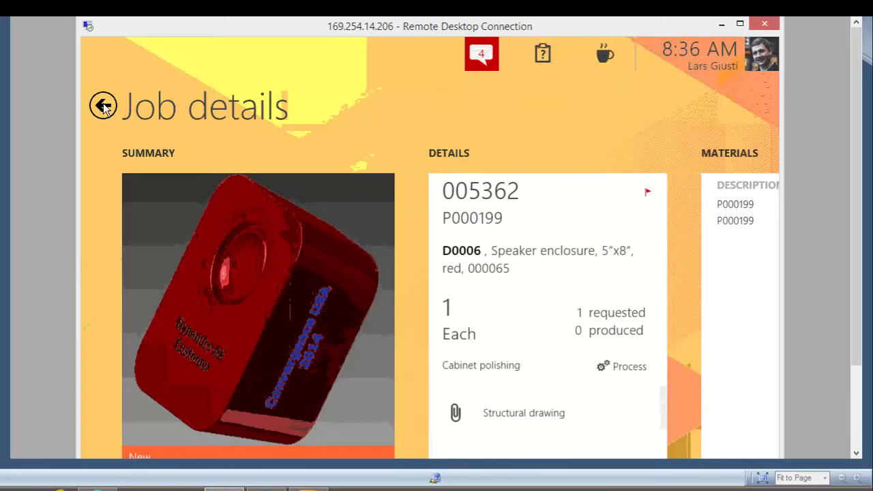
{"action": "key", "text": "alt+Left"}
Start job 005362 for cabinet polishing, check it among the running jobs, and go back to all jobs
{"action": "left_click", "coordinate": [390, 211]}
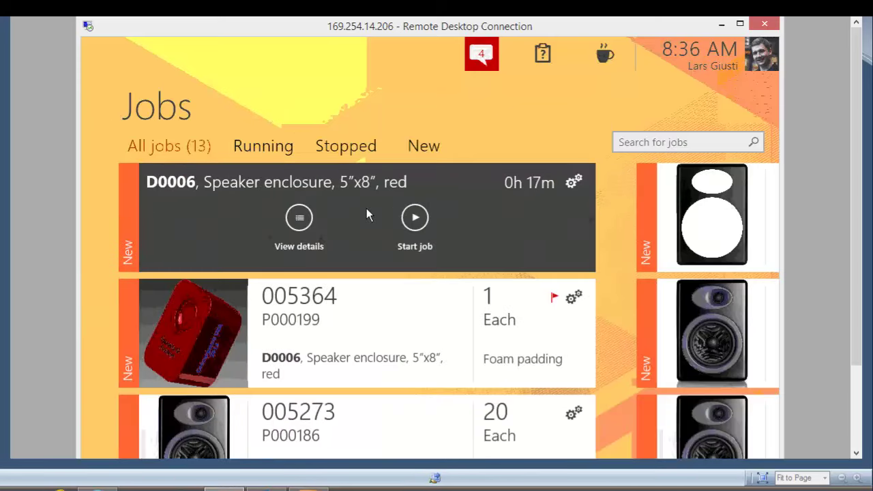
{"action": "left_click", "coordinate": [419, 221]}
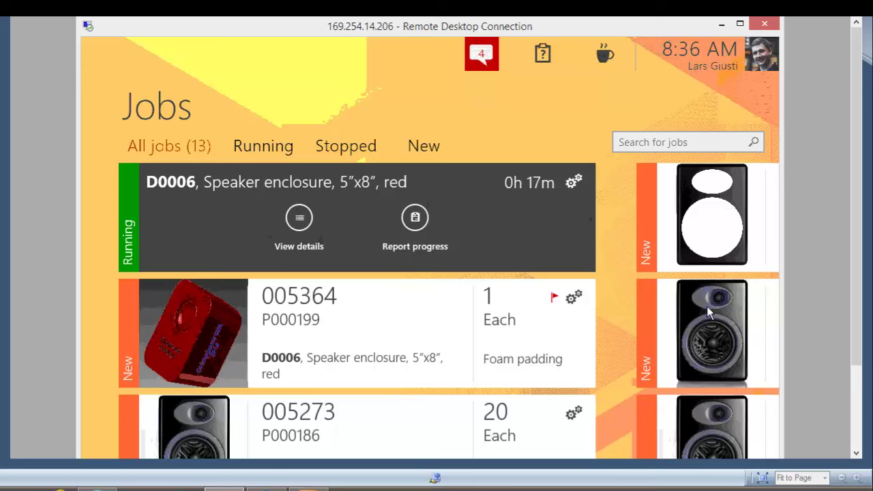
{"action": "left_click", "coordinate": [268, 146]}
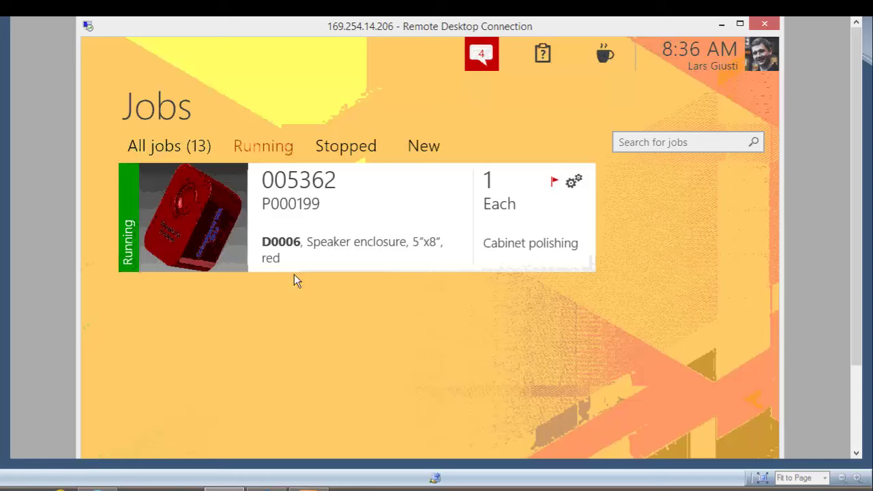
{"action": "left_click", "coordinate": [329, 213]}
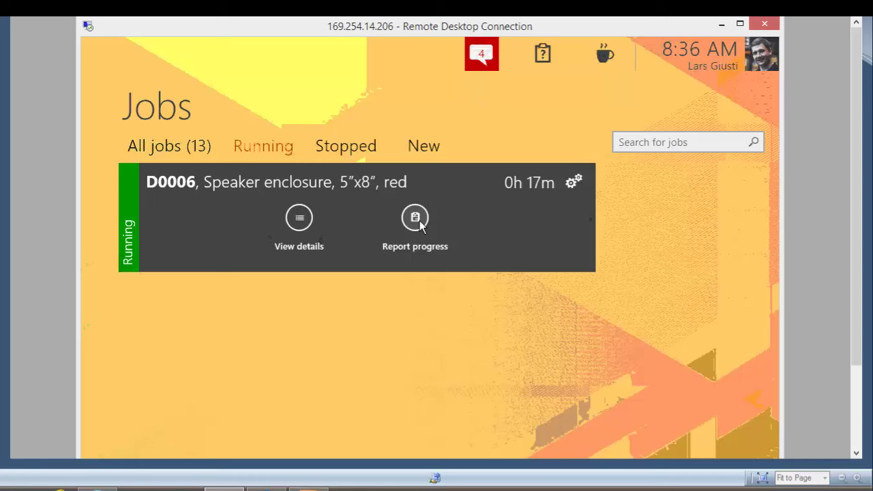
{"action": "left_click", "coordinate": [167, 152]}
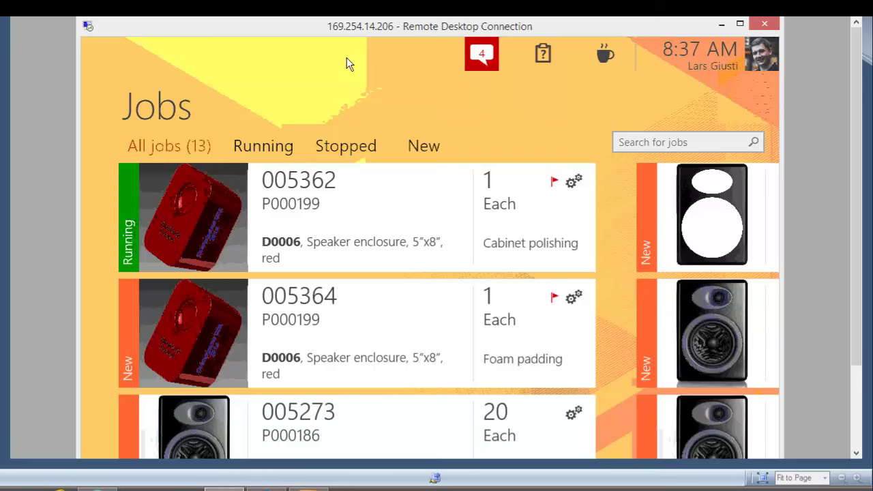
Read through the worker's messages and close them
{"action": "left_click", "coordinate": [485, 56]}
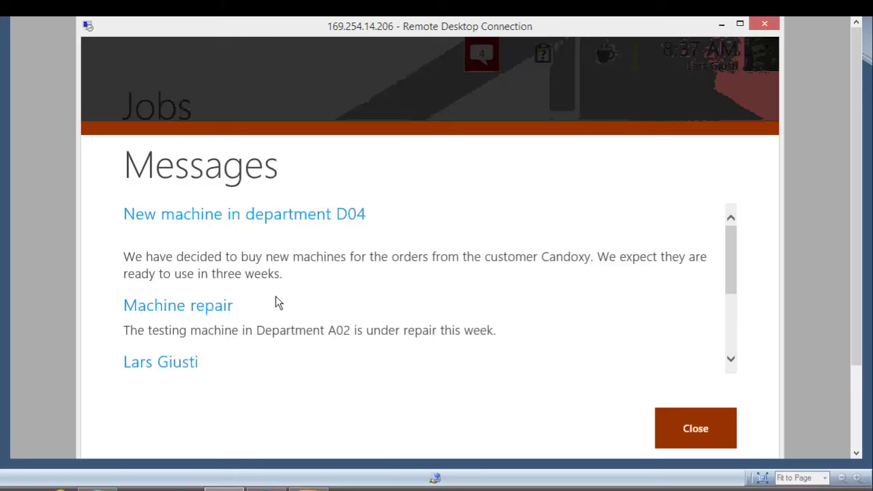
{"action": "scroll", "coordinate": [699, 307], "scroll_direction": "down", "scroll_amount": 1}
{"action": "scroll", "coordinate": [698, 304], "scroll_direction": "down", "scroll_amount": 3}
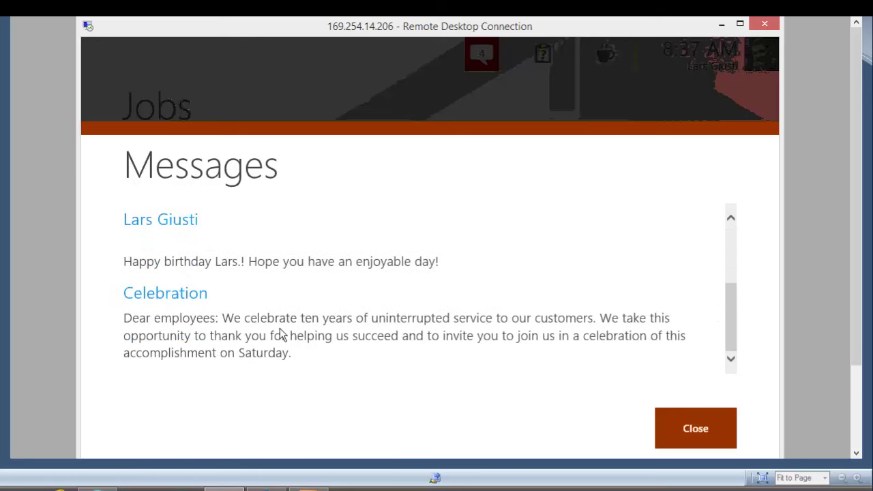
{"action": "left_click", "coordinate": [705, 428]}
Start the indirect activity Equipment repair
{"action": "left_click", "coordinate": [543, 56]}
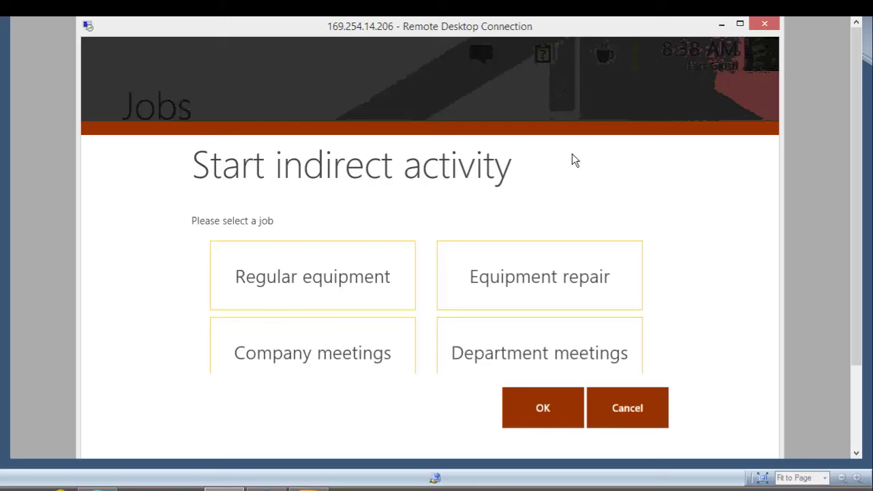
{"action": "left_click", "coordinate": [554, 286]}
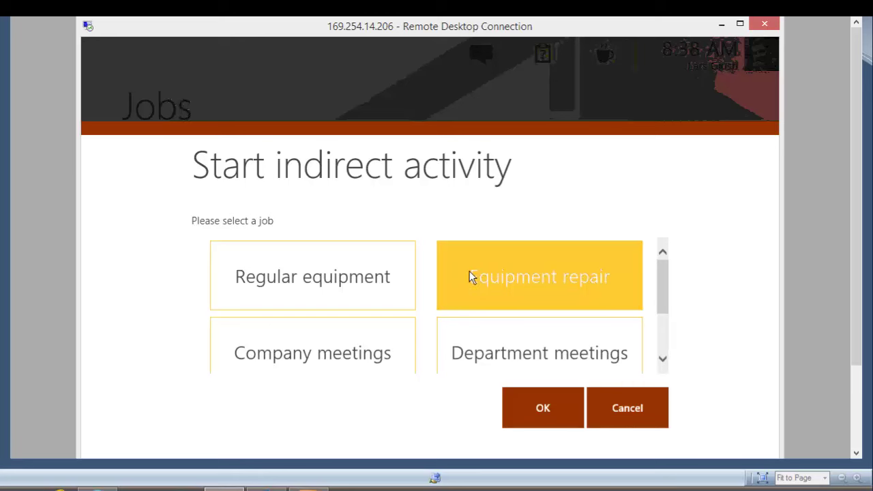
{"action": "left_click", "coordinate": [543, 410]}
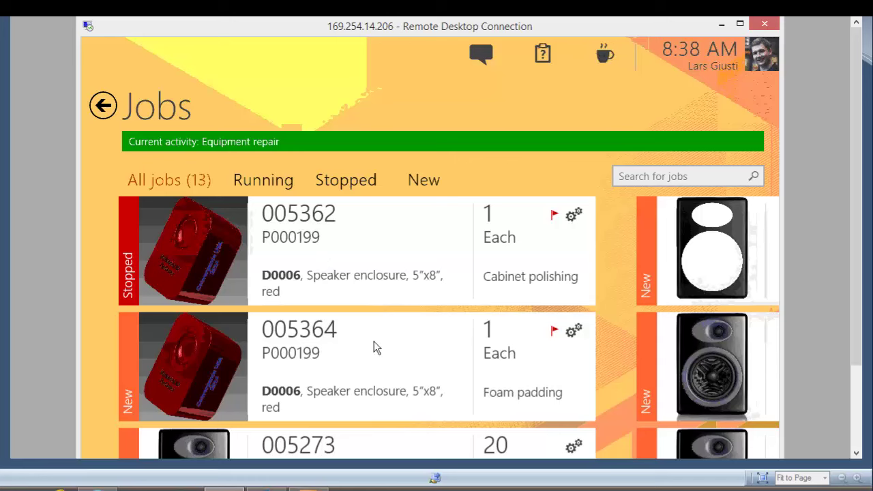
Restart the stopped job 005362 and register a break for lunch
{"action": "left_click", "coordinate": [337, 259]}
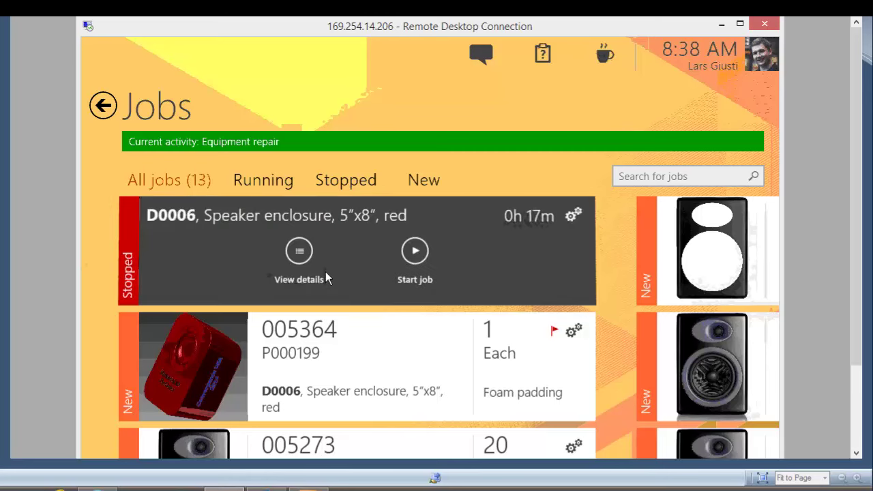
{"action": "left_click", "coordinate": [414, 253]}
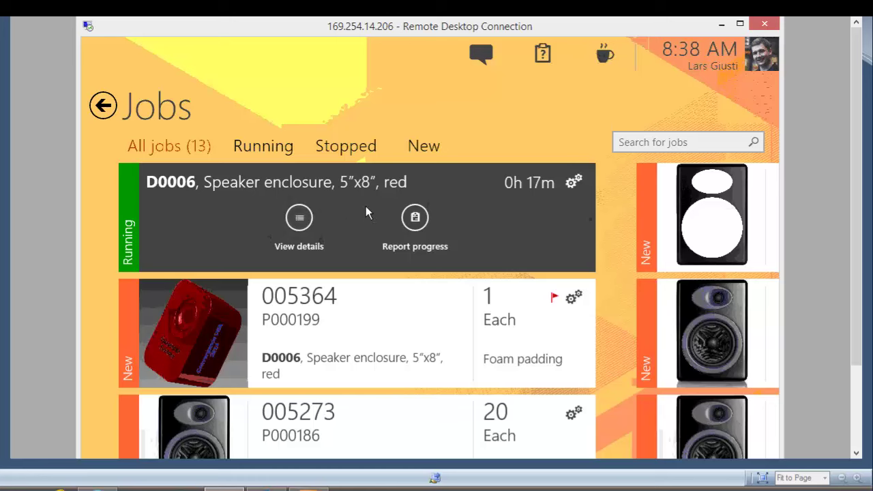
{"action": "left_click", "coordinate": [604, 58]}
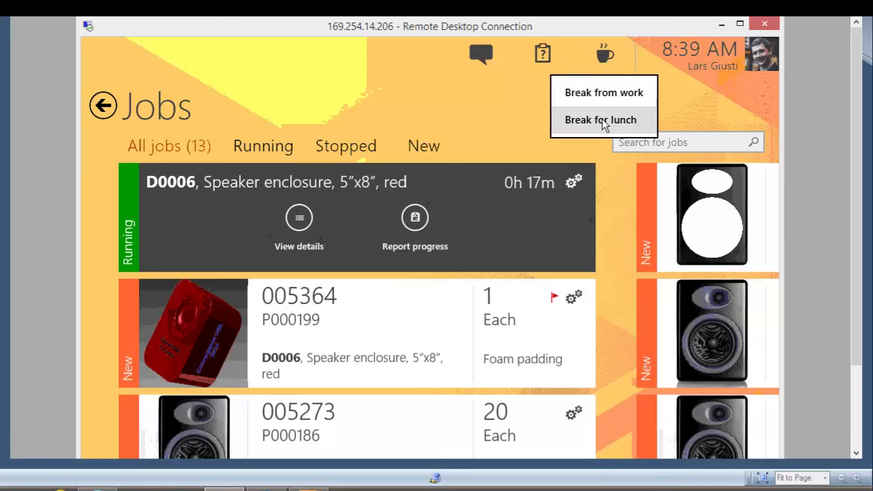
{"action": "left_click", "coordinate": [603, 123]}
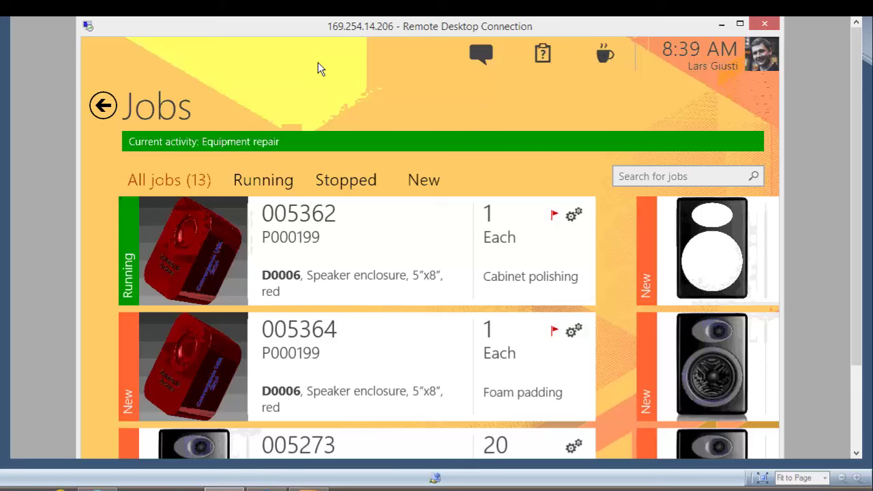
Enlarge the Remote Desktop Connection window to fill the screen
{"action": "double_click", "coordinate": [346, 22]}
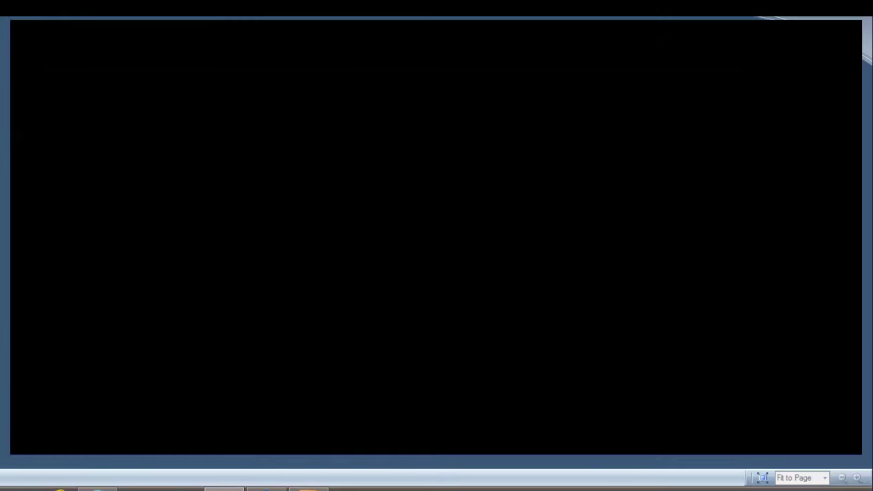